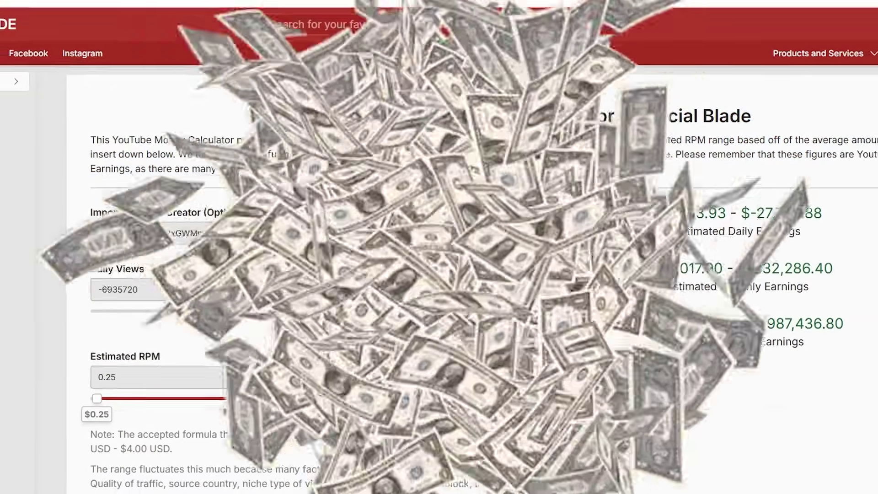
Highlight the channel's estimated monthly earnings figure, then scroll on to the next Yellowchicksss Short
left_click_drag(606, 263, 786, 260)
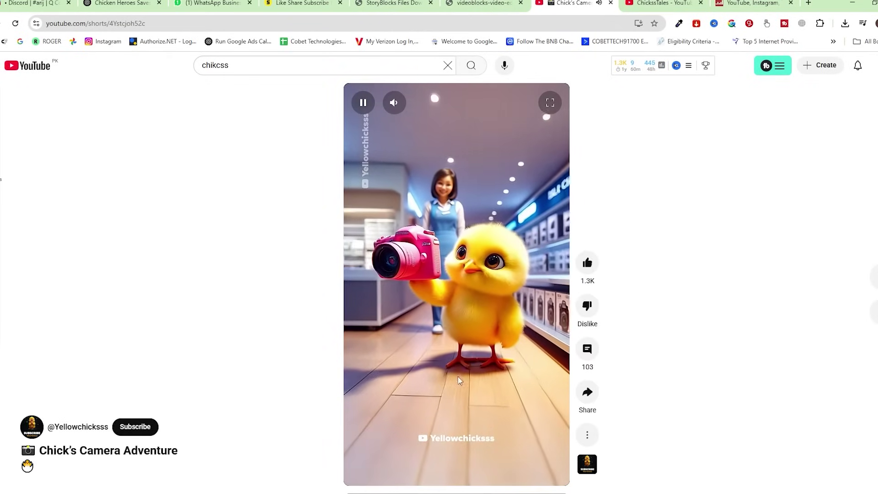
scroll(459, 380, "down", 1)
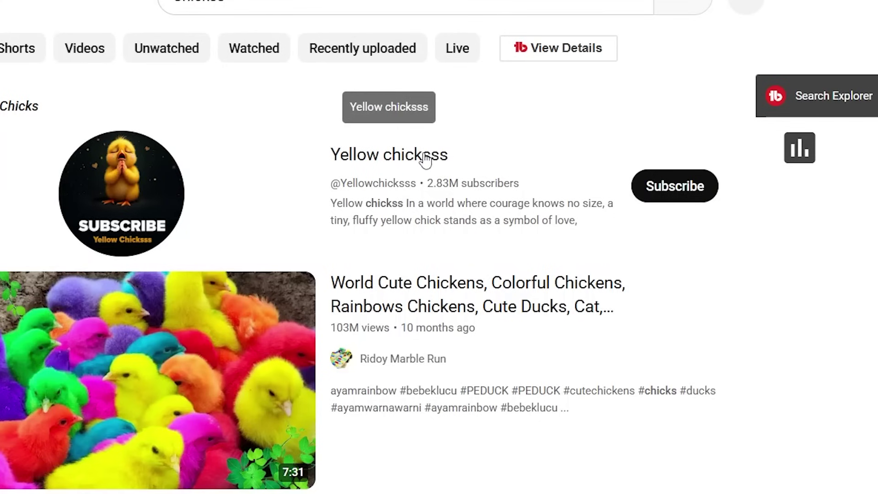
Open the Yellow chicksss channel page and select its web address in the address bar
left_click(425, 158)
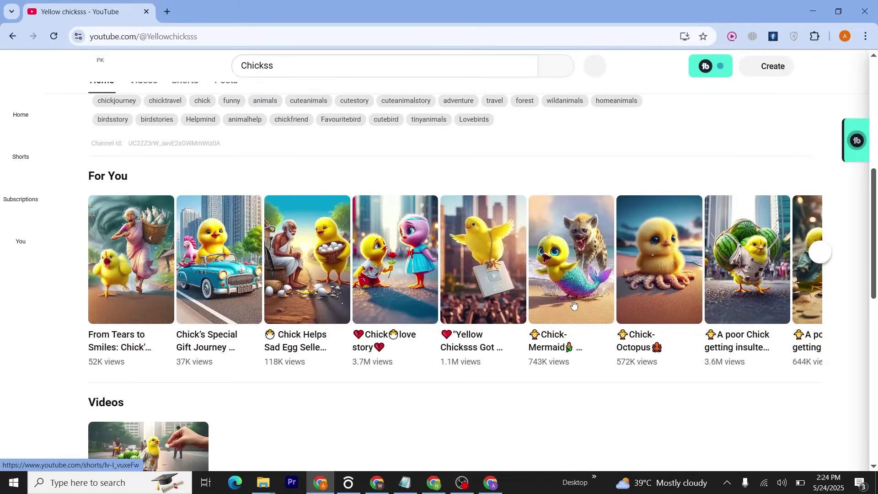
scroll(422, 284, "up", 8)
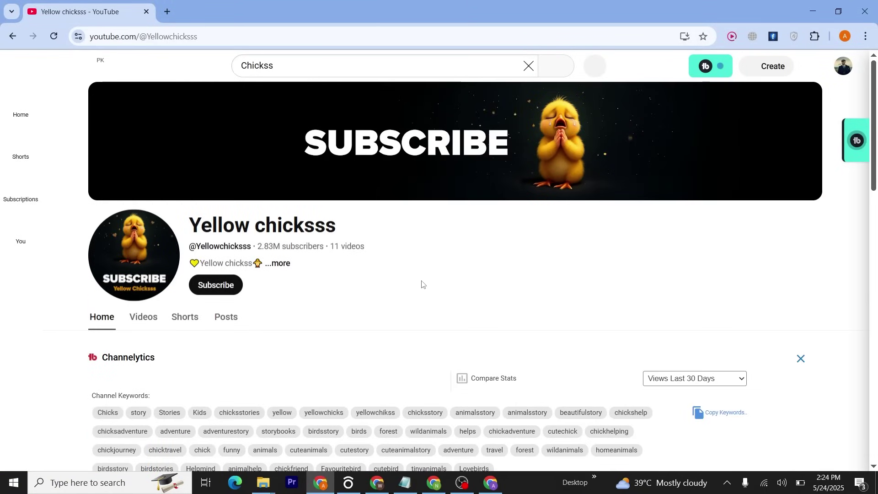
left_click(200, 38)
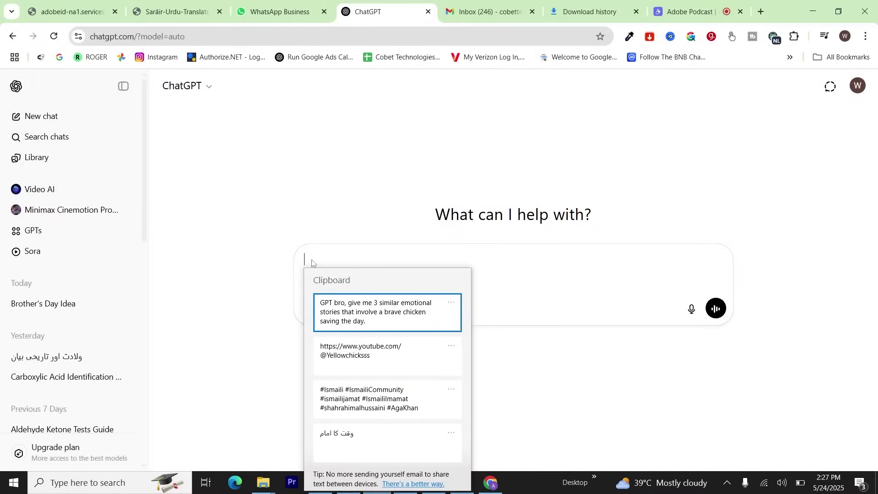
Paste the channel link into ChatGPT and ask for 3 similar stories where the chicken saves the day
left_click(348, 350)
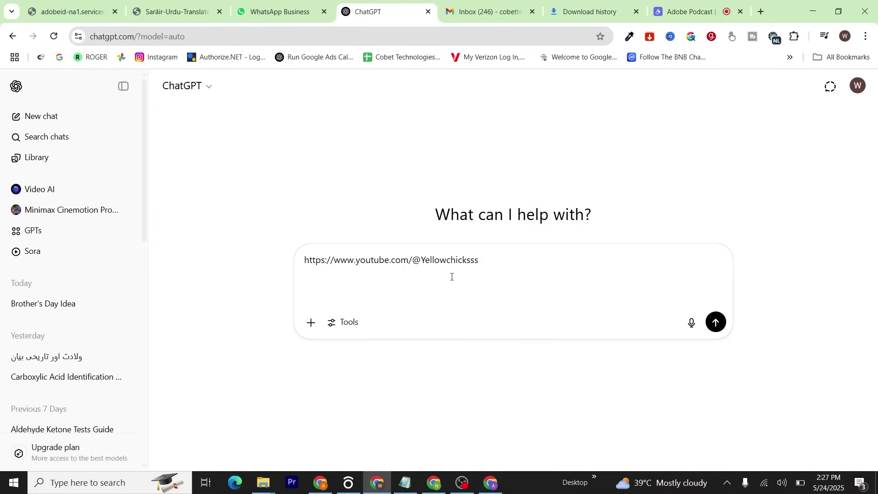
type("Hey Gpt Jsut ")
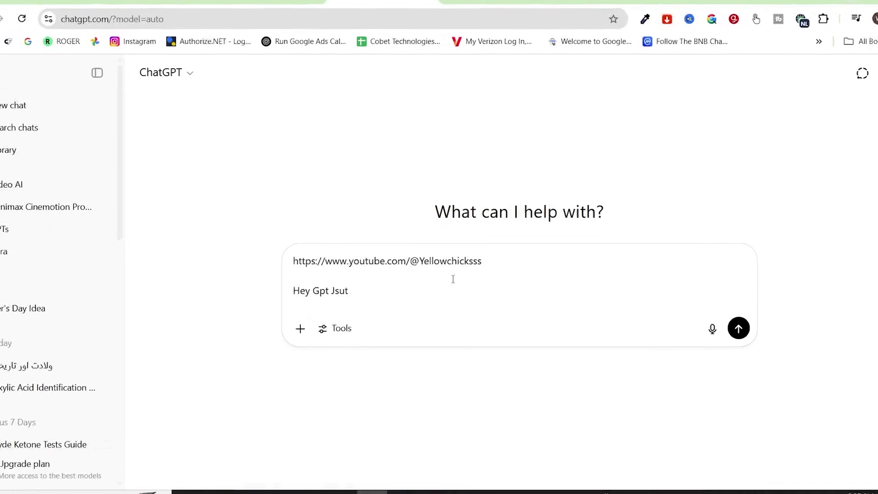
type("3 similar sotries, where chic")
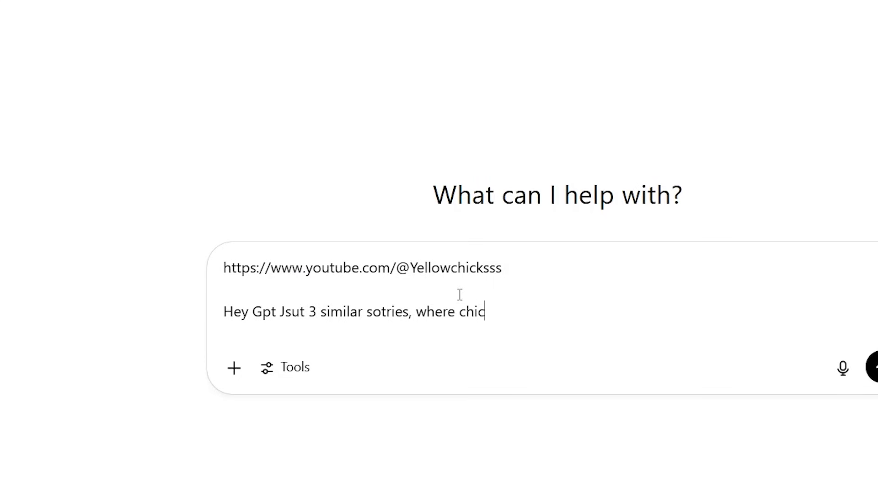
type("ken saves the da")
type("y")
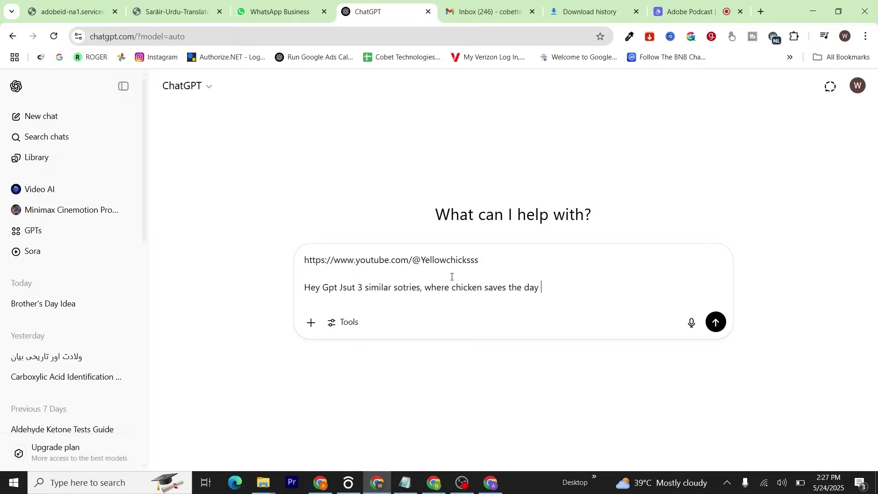
key("Return")
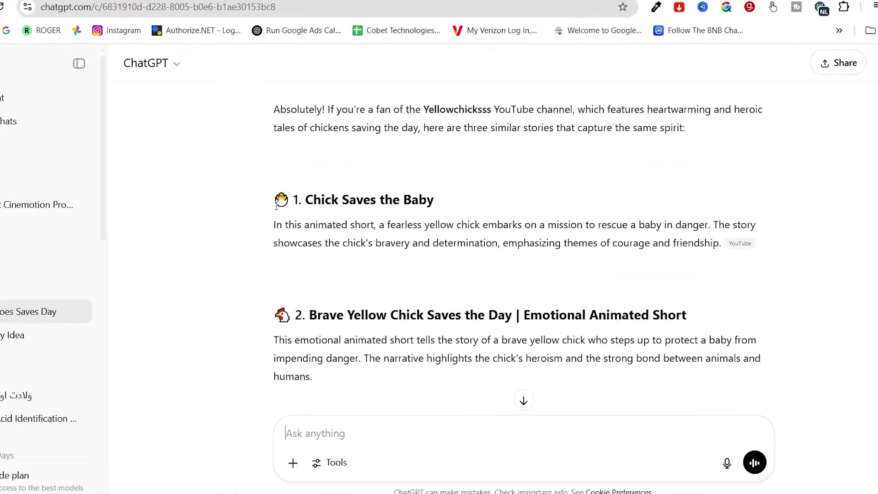
Read through the three returned stories, selecting the first story's title and opening line
scroll(287, 150, "down", 2)
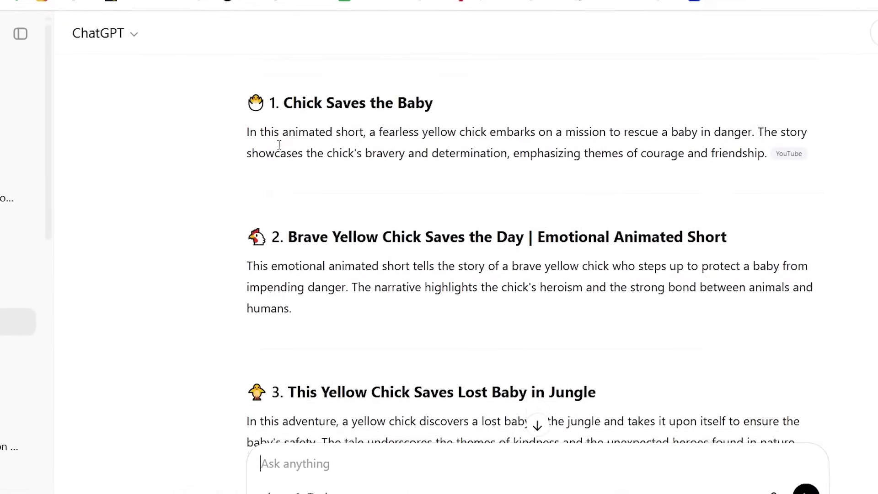
scroll(274, 144, "down", 3)
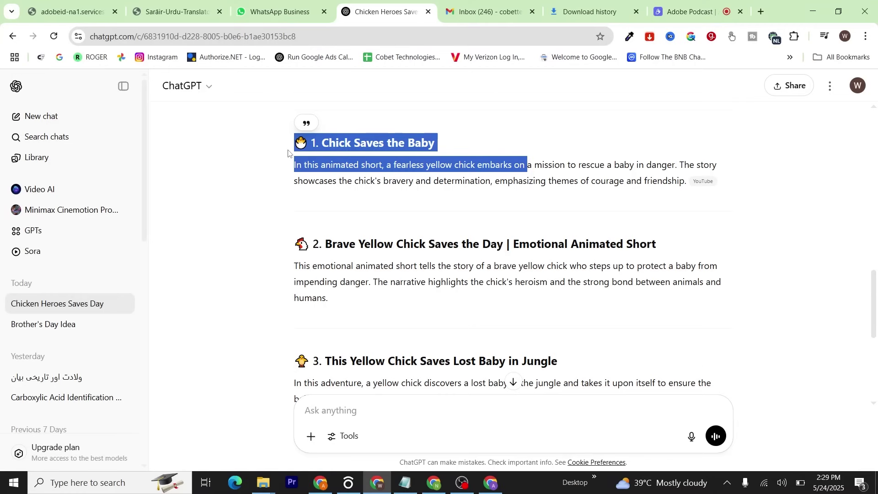
left_click_drag(288, 153, 464, 164)
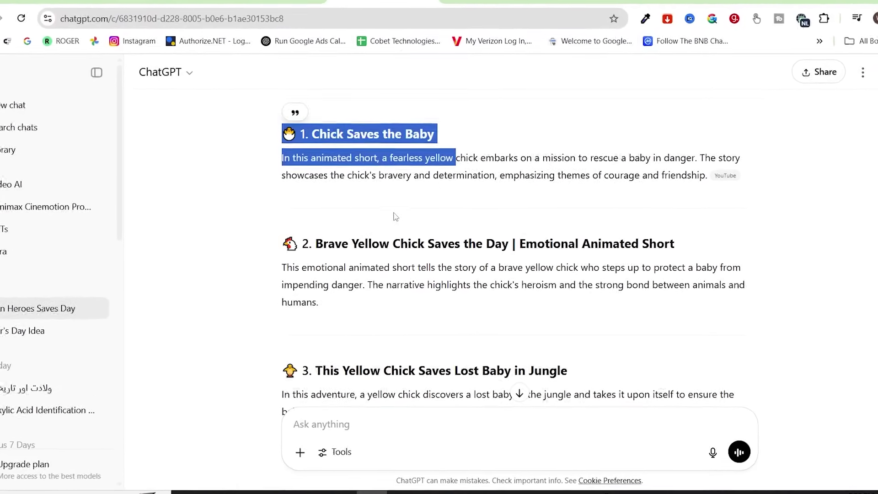
left_click(396, 216)
Tell ChatGPT you choose story 1 and want scenes for a YouTube Short, then review the scene list
left_click(328, 430)
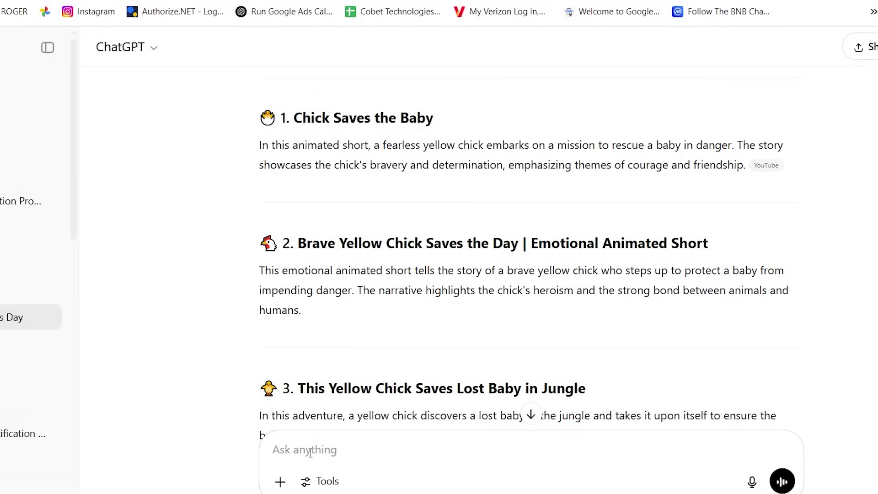
type("I choose no 1 story , now give me scenes , to create t")
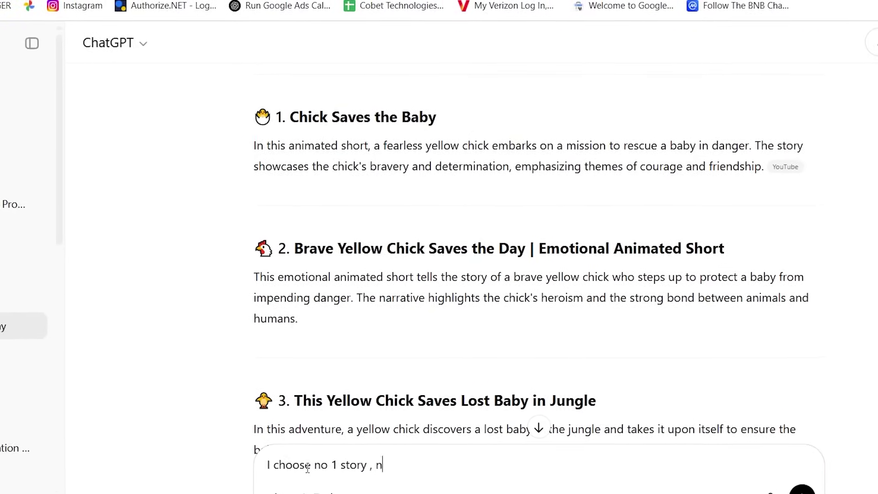
type("his story , for a yout")
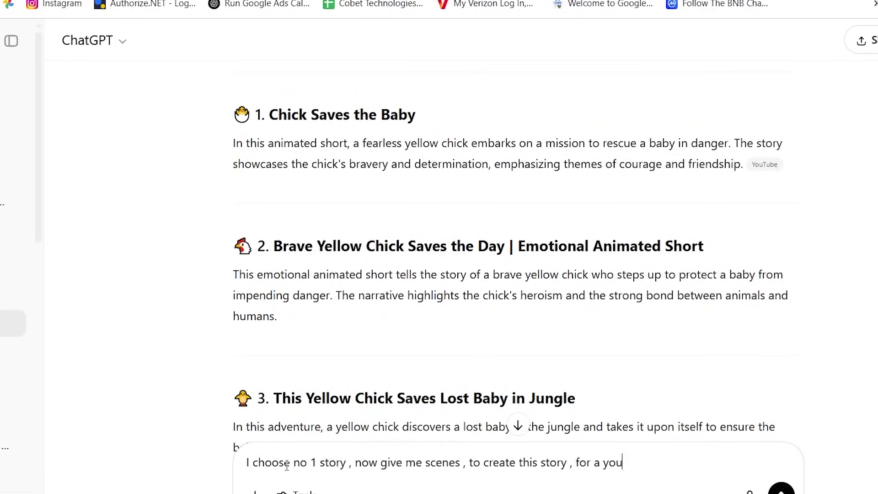
type("ueb chort just tlike the chan")
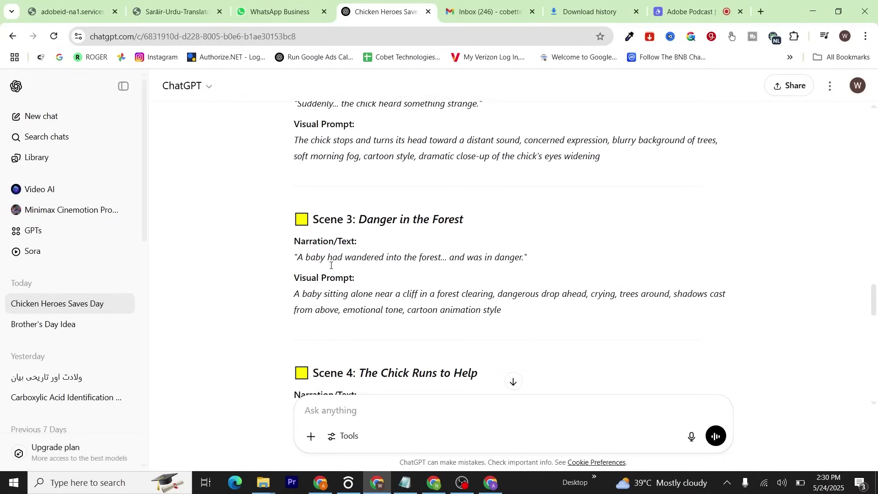
scroll(330, 265, "up", 8)
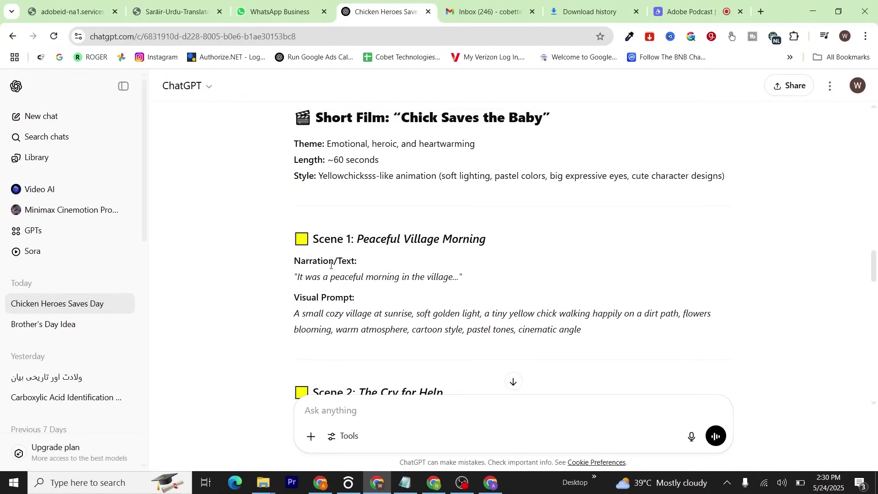
scroll(331, 265, "down", 2)
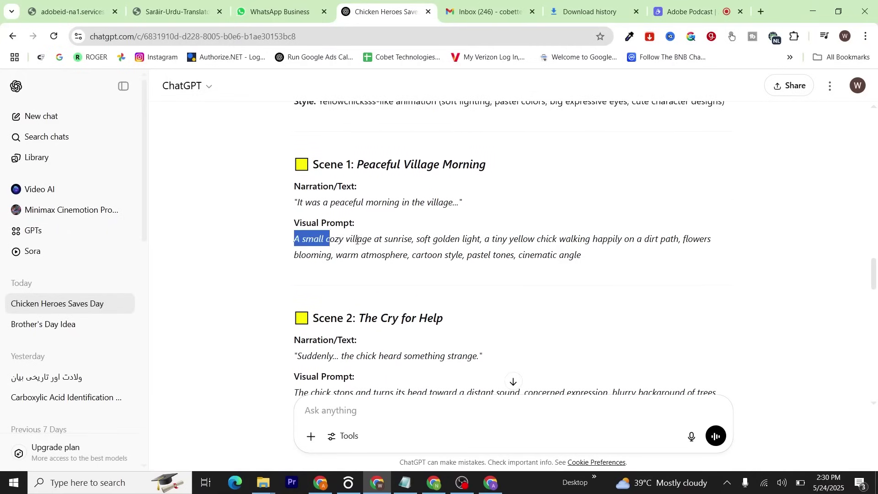
left_click(297, 222)
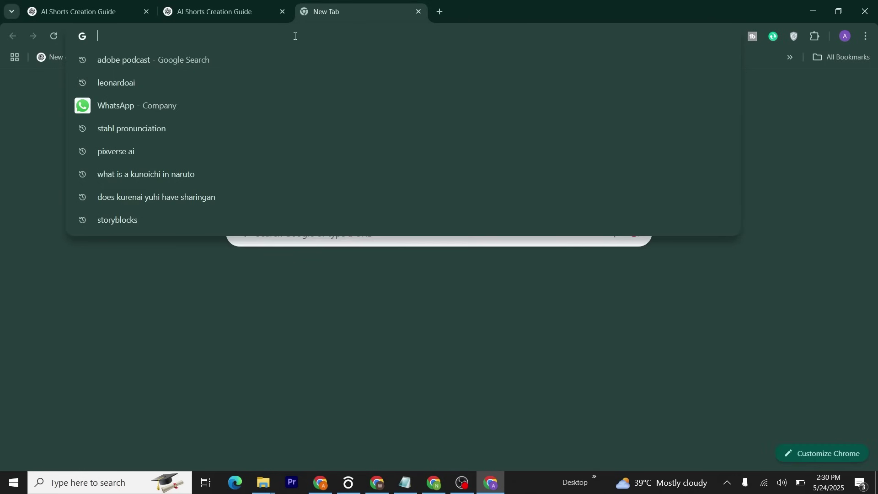
Go to leonardo.ai in a new tab using the address bar suggestion
type("l")
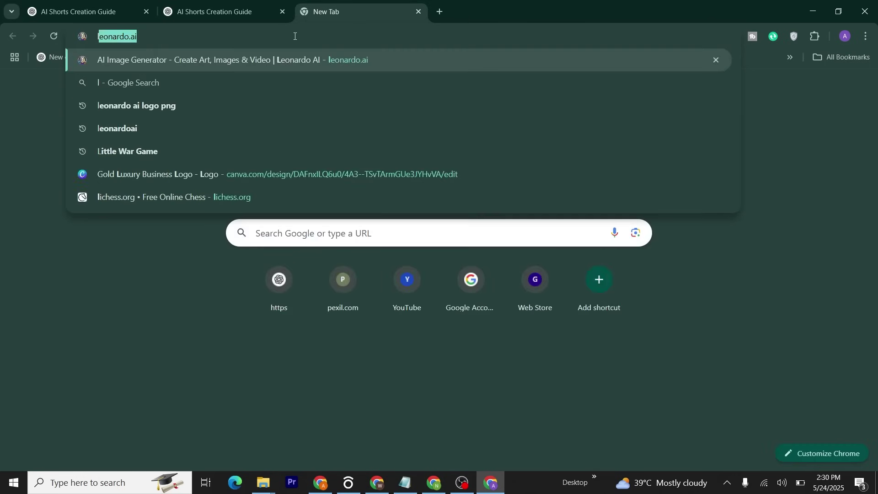
type("ea")
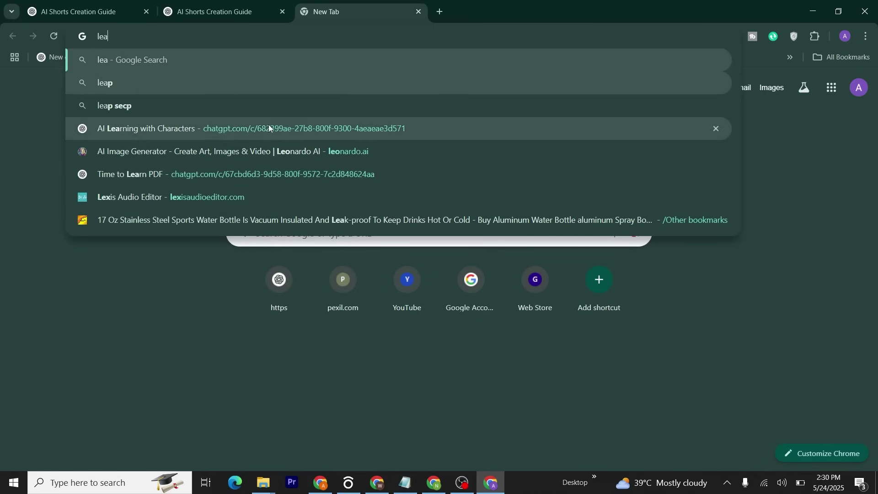
left_click(242, 151)
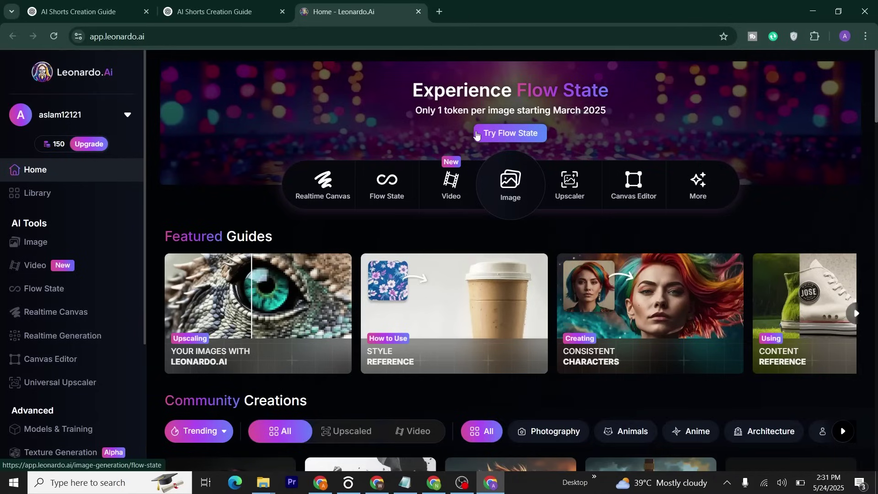
mouse_move(78, 151)
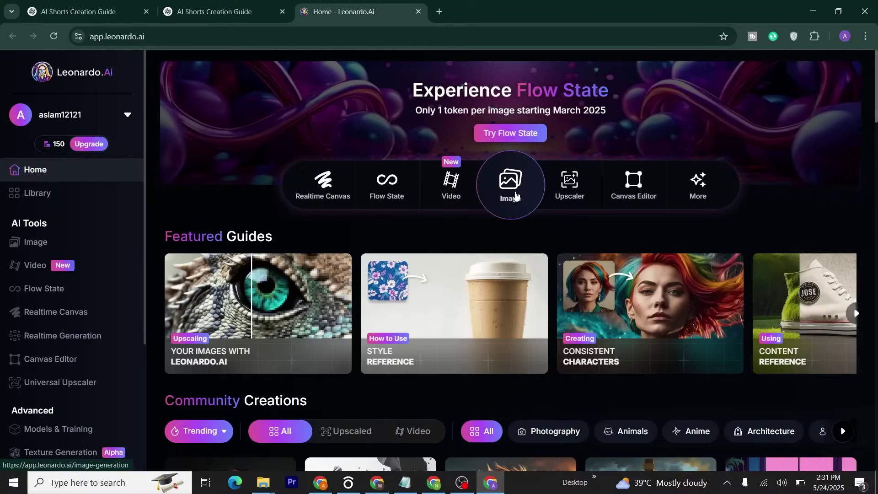
Open Leonardo's Image Creation page and paste in the Scene 1 prompt copied from ChatGPT
left_click(515, 196)
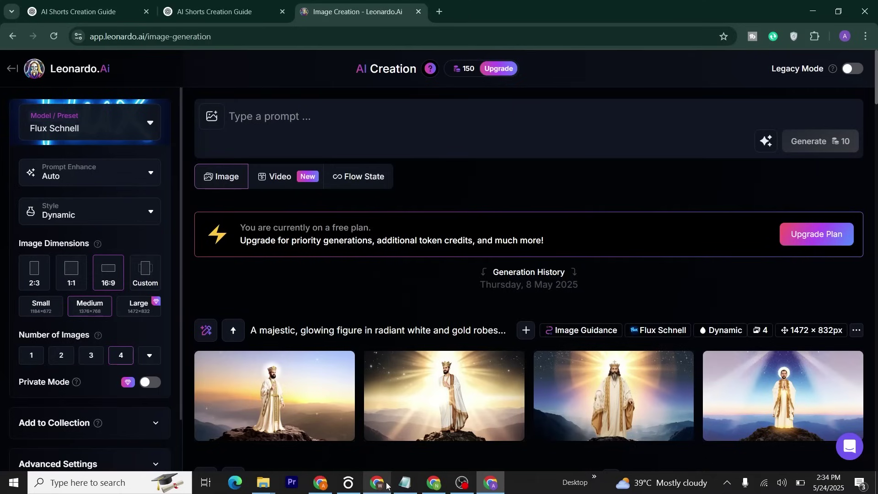
left_click(378, 483)
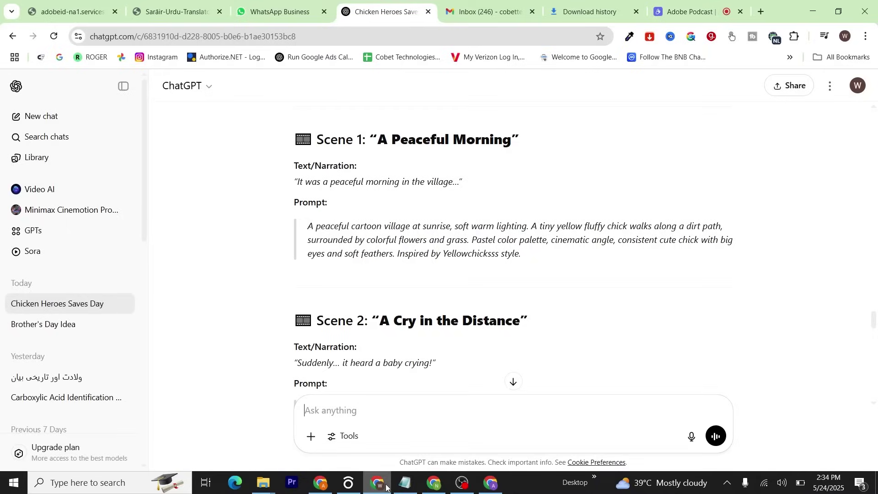
scroll(518, 285, "down", 1)
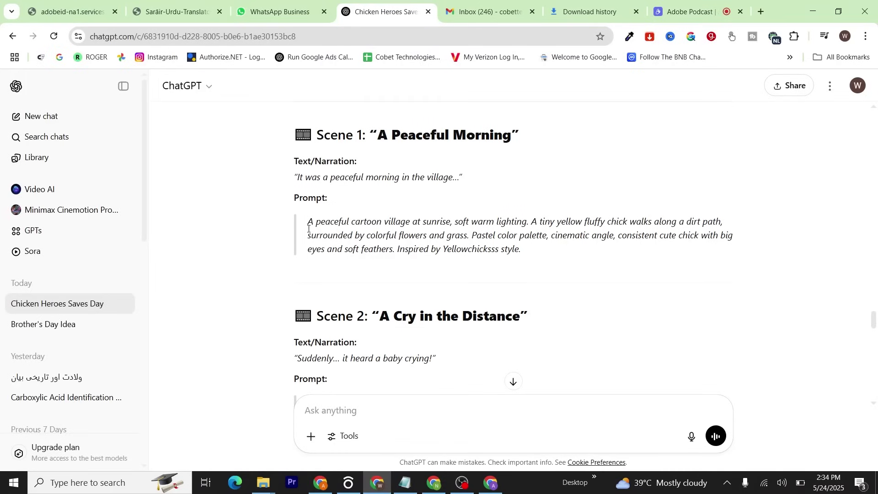
left_click_drag(307, 224, 600, 236)
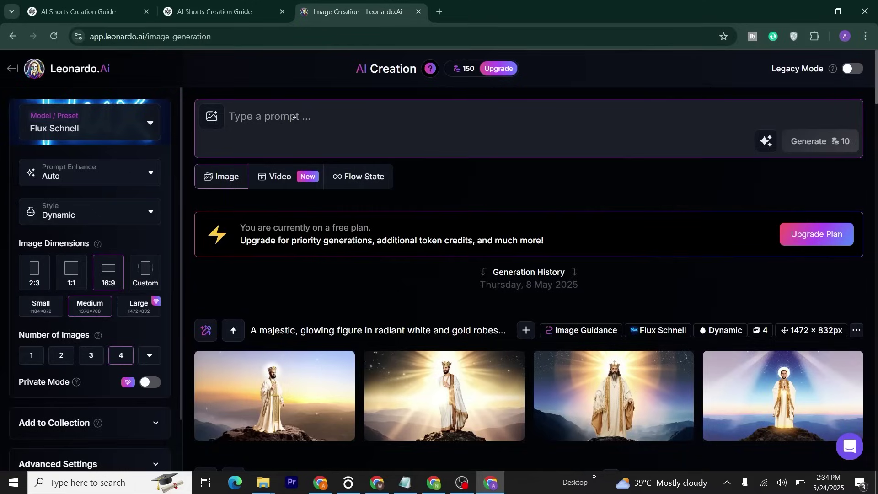
type("A peaceful cartoon village at sunrise, soft warm lighting. A tiny yellow fluffy chick walks along a dirt path, surrounded by colorful flowers and grass. Pastel color palette, cinematic angle, consistent cute chick with big eyes and soft feathers. Inspired by Yellowchicksss style.")
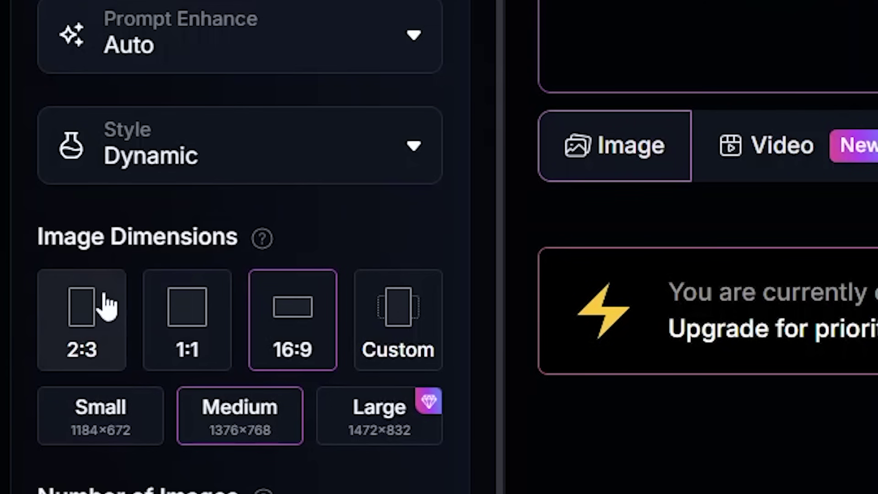
Set the image shape to portrait 2:3 and generate four Scene 1 chick images
left_click(106, 305)
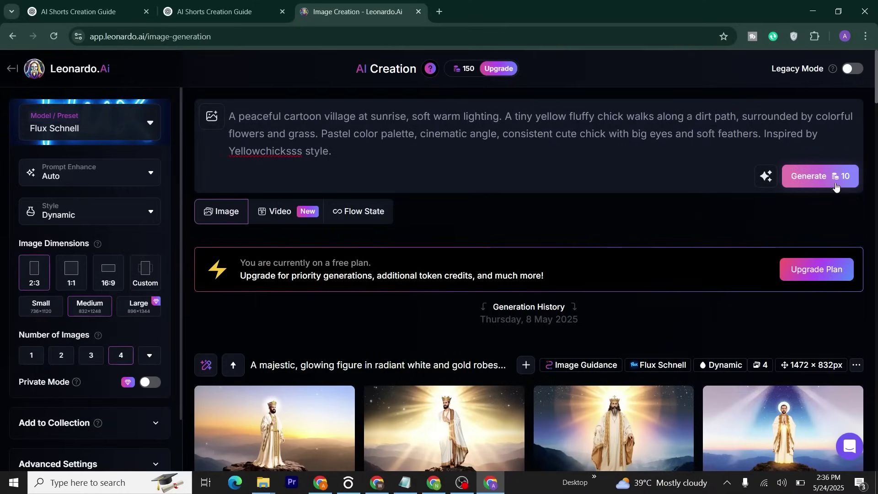
left_click(838, 183)
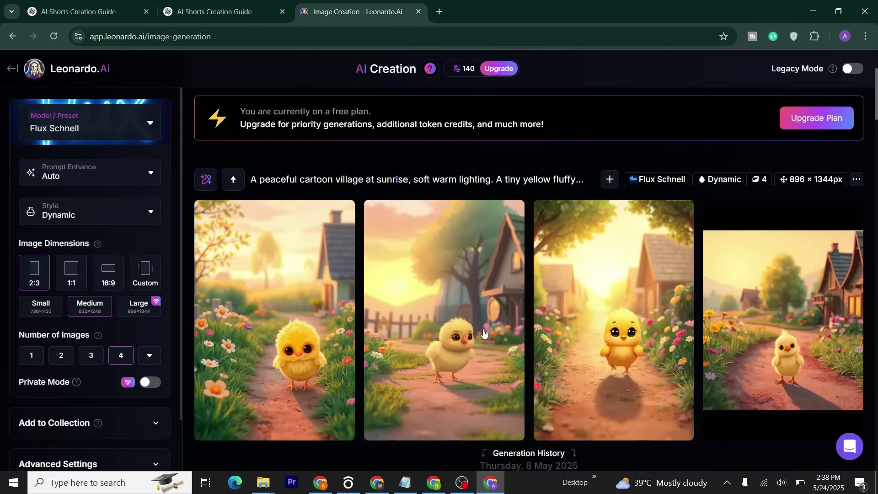
scroll(548, 327, "down", 1)
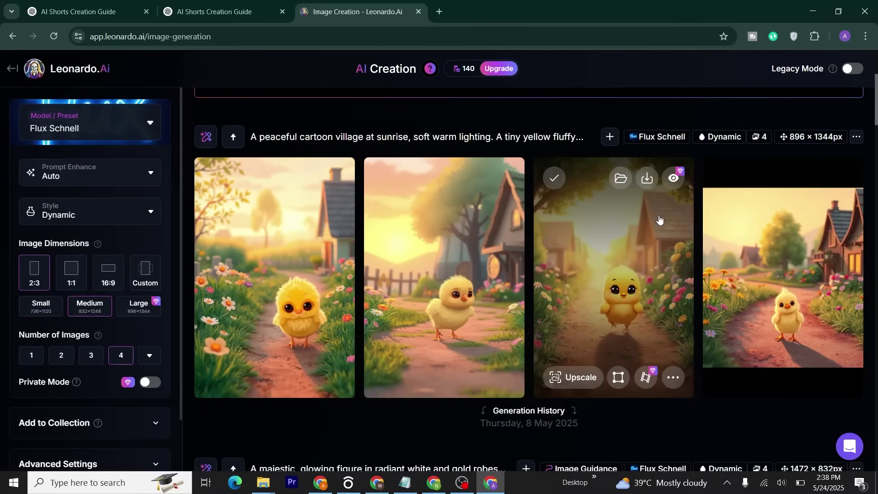
scroll(628, 219, "down", 1)
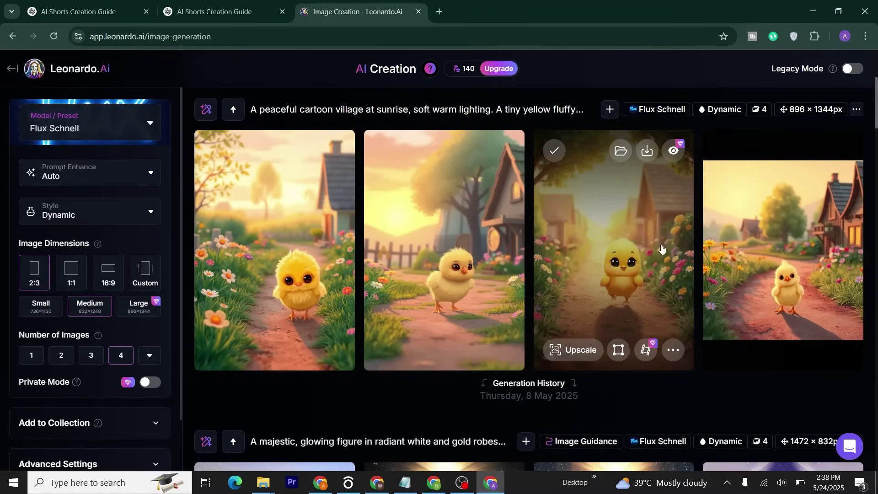
Download the chick image facing the viewer and return to the ChatGPT scene prompts
left_click(648, 151)
scroll(498, 203, "up", 5)
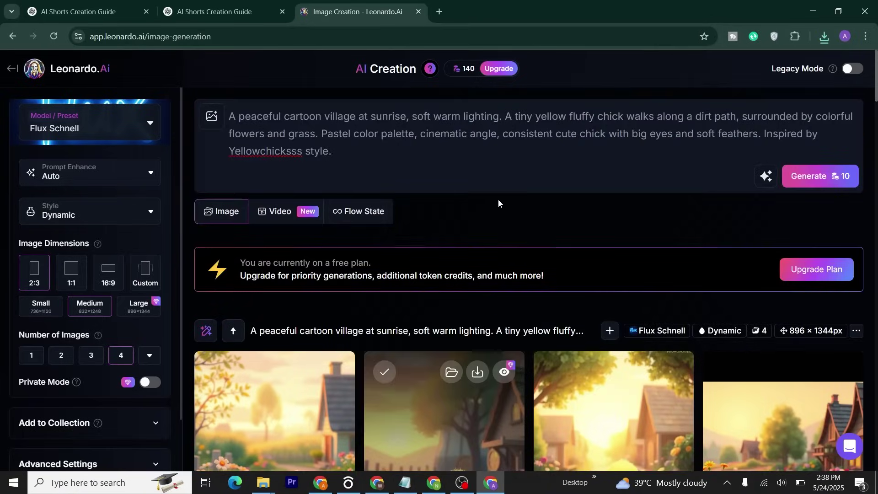
left_click(376, 482)
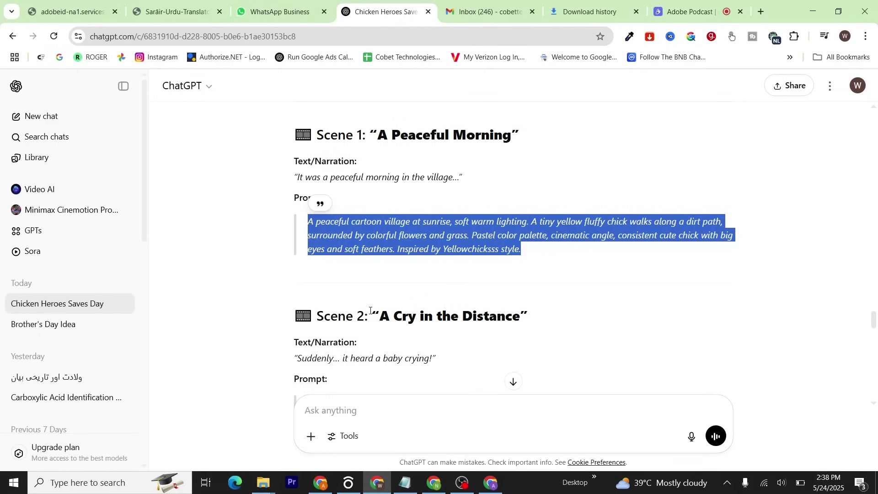
Copy the Scene 2 prompt from ChatGPT and paste it over the Scene 1 prompt in Leonardo
scroll(370, 311, "down", 4)
scroll(370, 311, "down", 1)
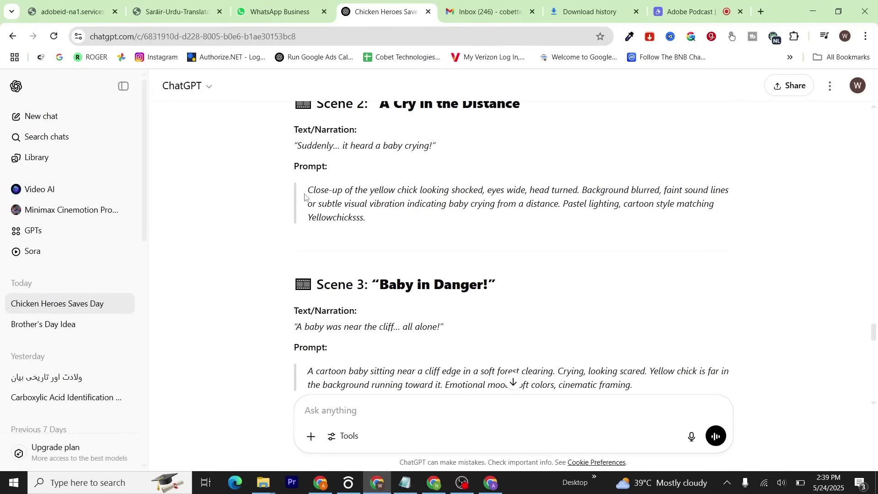
left_click_drag(308, 190, 368, 204)
key("alt+Tab")
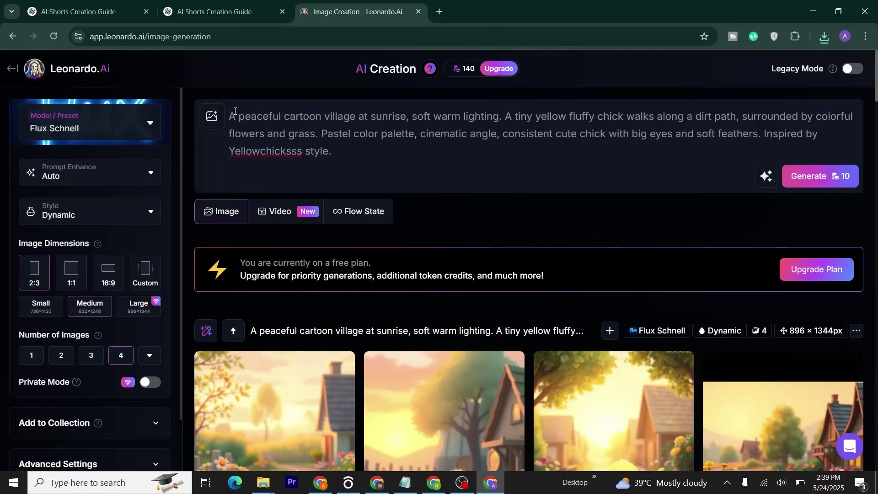
left_click(235, 111)
key("ctrl+a")
type("A Close-up of the yellow chick looking shocked, eyes wide, head turned. Background blurred, faint sound lines or subtle visual vibration indicating baby crying from a distance. Pastel lighting, cartoon style matching Yellowchicksss.")
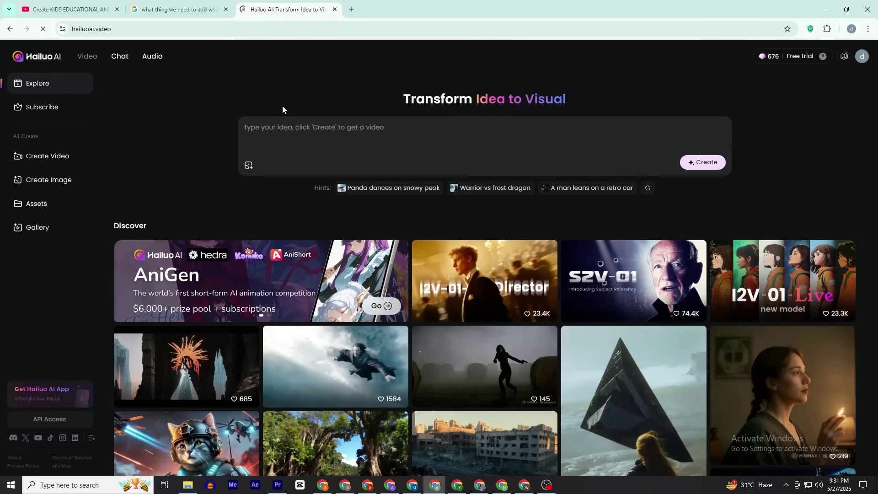
Scroll through the Hailuo AI Explore Discover gallery and back to the top
scroll(208, 160, "down", 12)
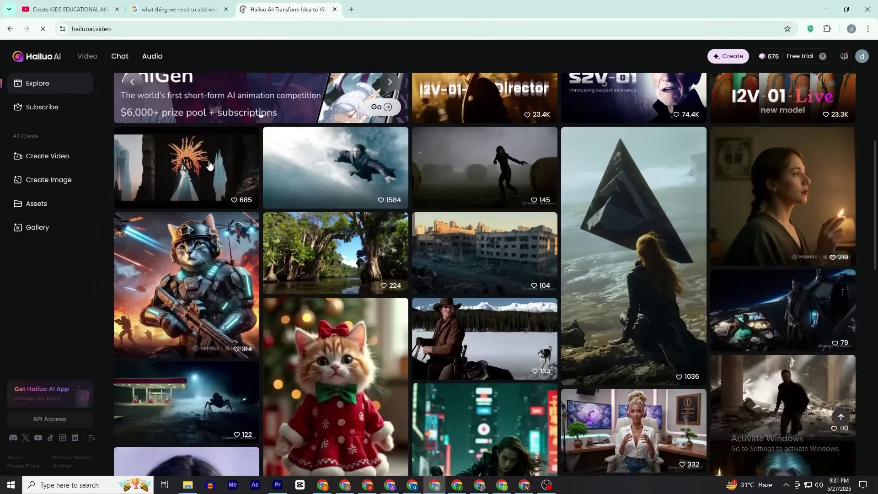
scroll(208, 161, "up", 12)
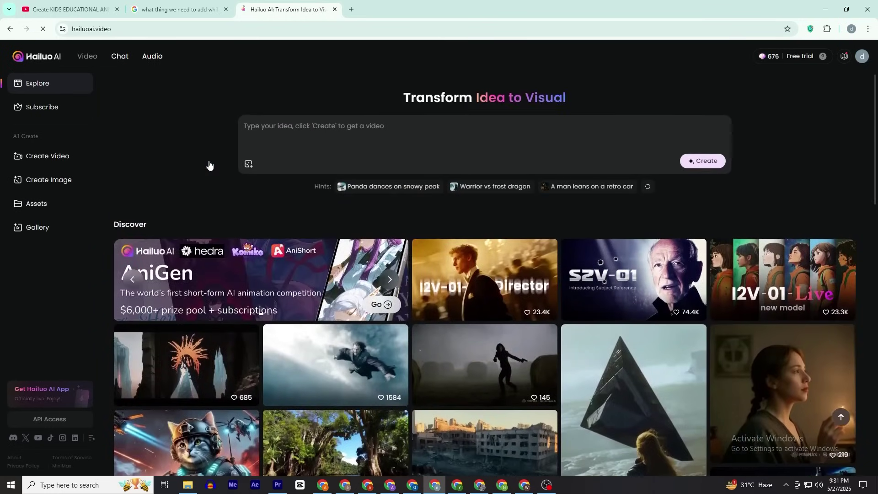
scroll(208, 160, "down", 8)
scroll(202, 165, "down", 2)
scroll(815, 208, "up", 10)
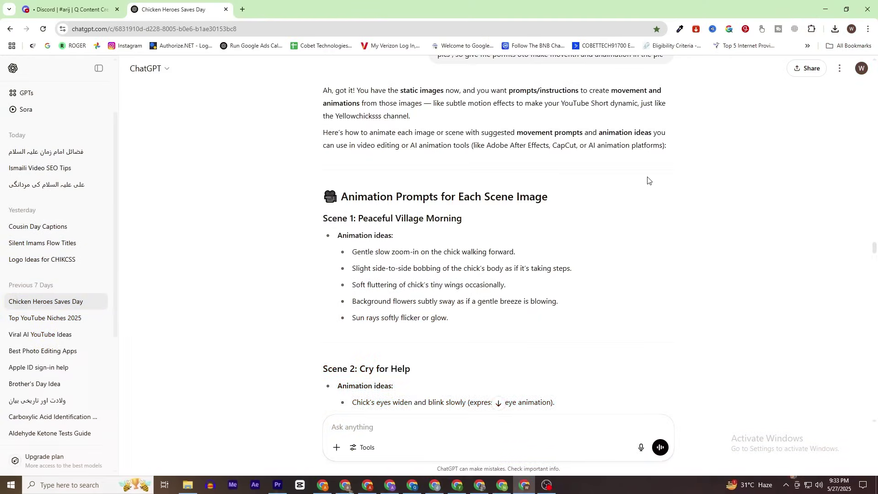
scroll(647, 178, "down", 5)
scroll(648, 180, "up", 4)
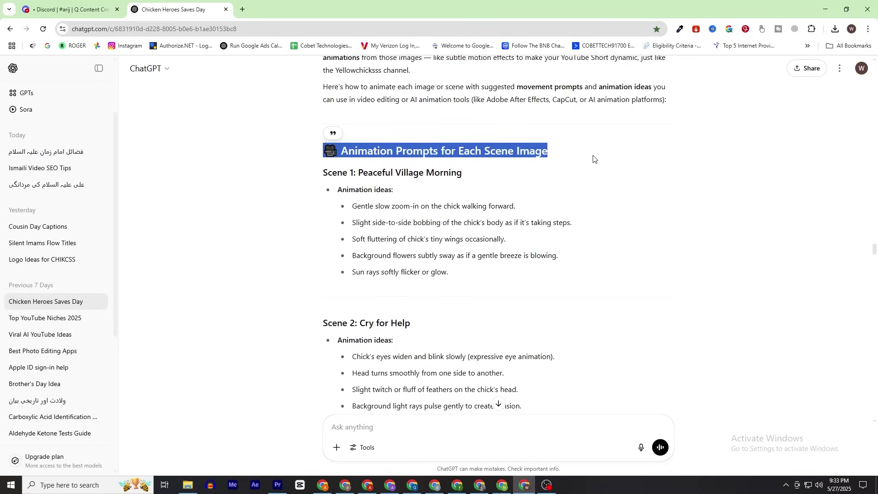
scroll(597, 163, "down", 3)
scroll(596, 163, "up", 2)
Paste the Scene 1 animation idea bullets into Hailuo's Image to Video motion prompt
left_click_drag(353, 161, 457, 219)
left_click_drag(457, 219, 477, 238)
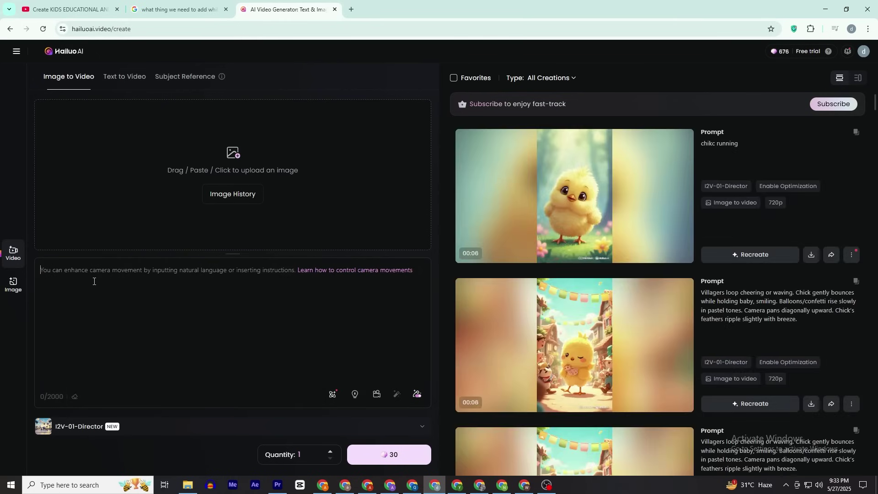
left_click(105, 272)
key("ctrl+v")
left_click(228, 146)
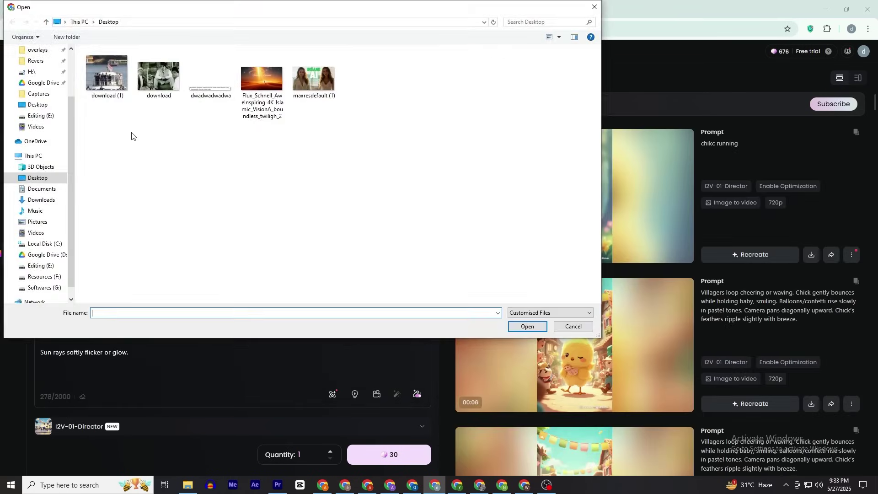
scroll(38, 115, "up", 2)
left_click(40, 79)
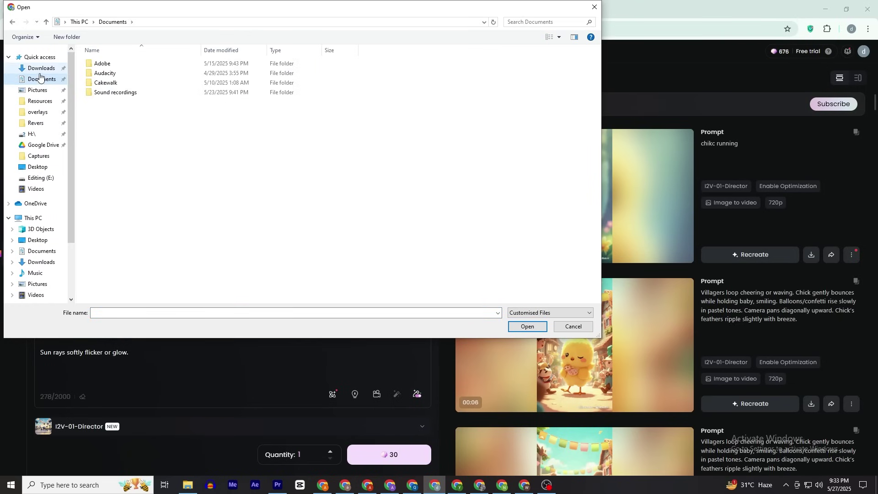
left_click(41, 68)
left_click(242, 236)
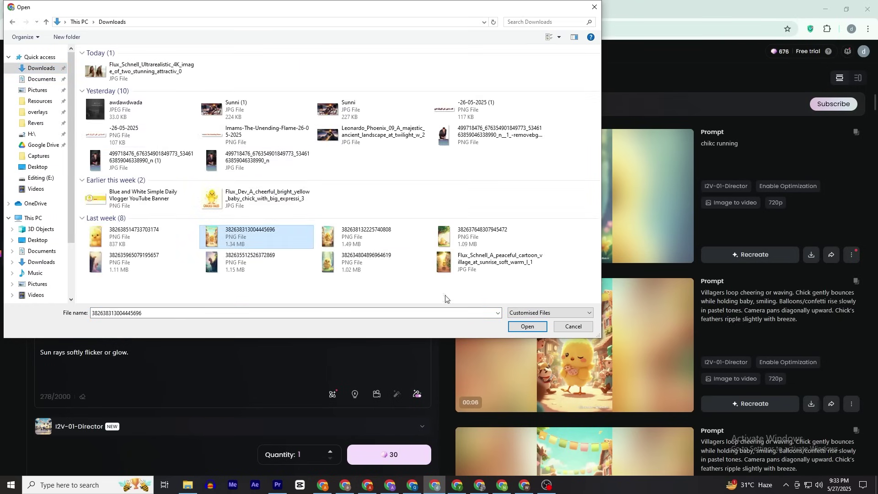
left_click(524, 327)
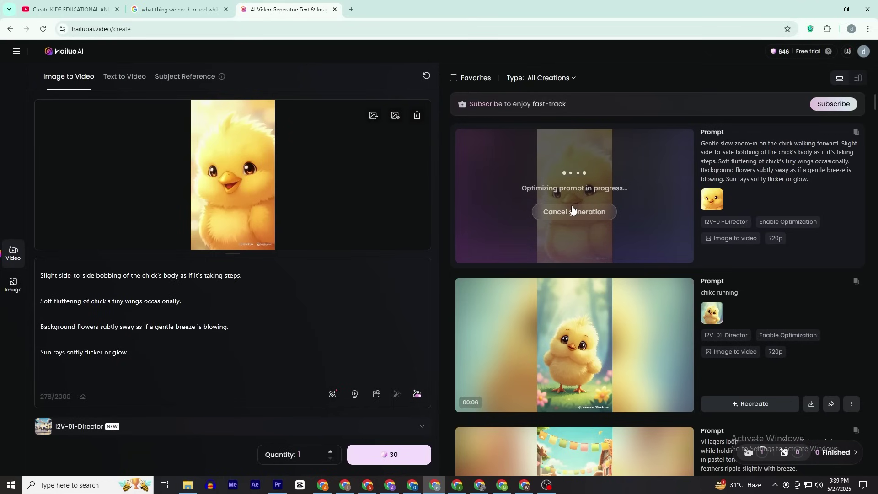
Browse the Hailuo AI creations and preview the walking chick video
scroll(572, 208, "down", 20)
scroll(572, 208, "down", 15)
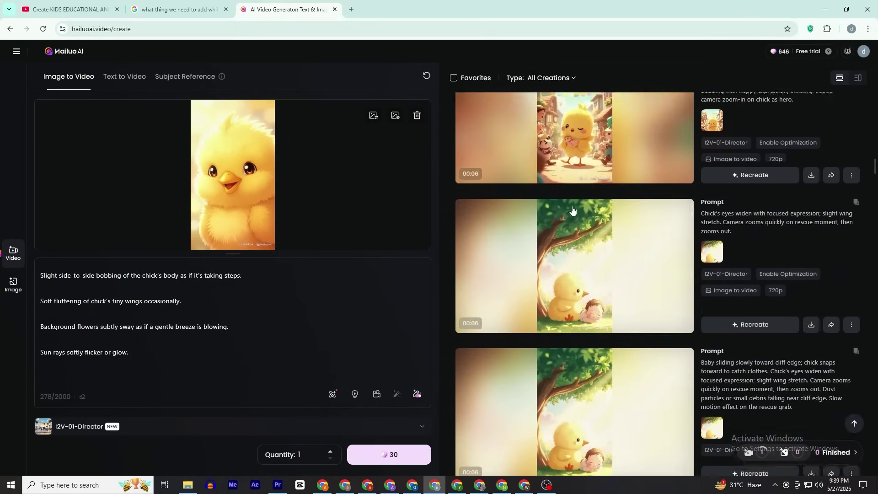
scroll(572, 208, "down", 5)
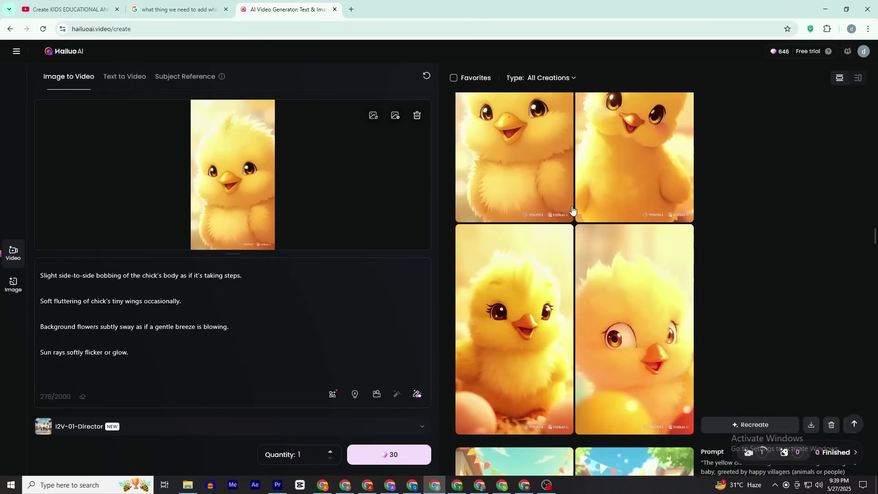
scroll(590, 369, "up", 5)
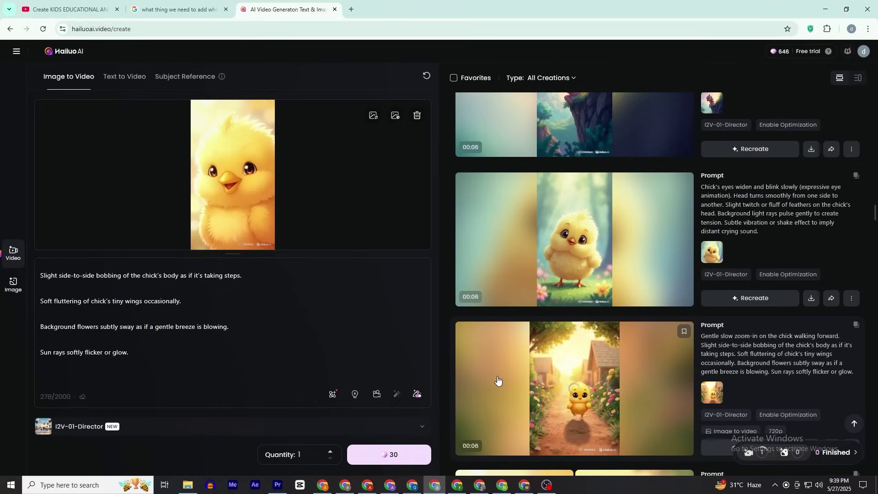
scroll(499, 381, "up", 10)
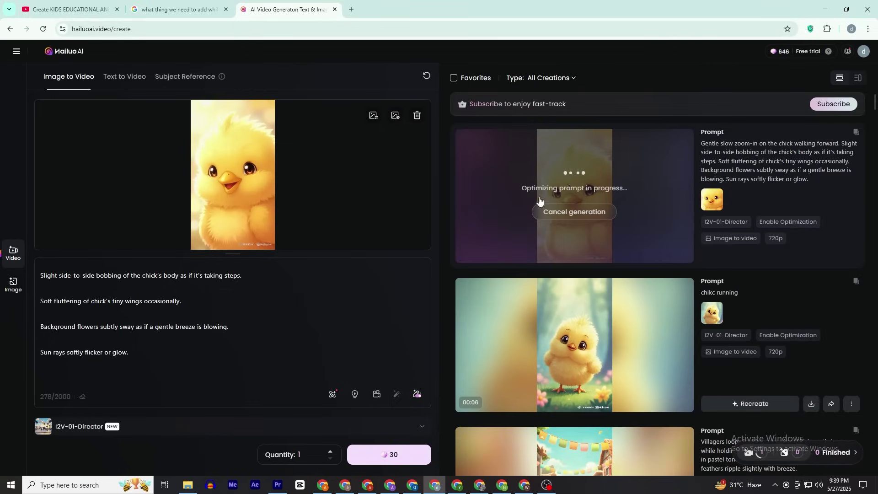
scroll(572, 208, "down", 10)
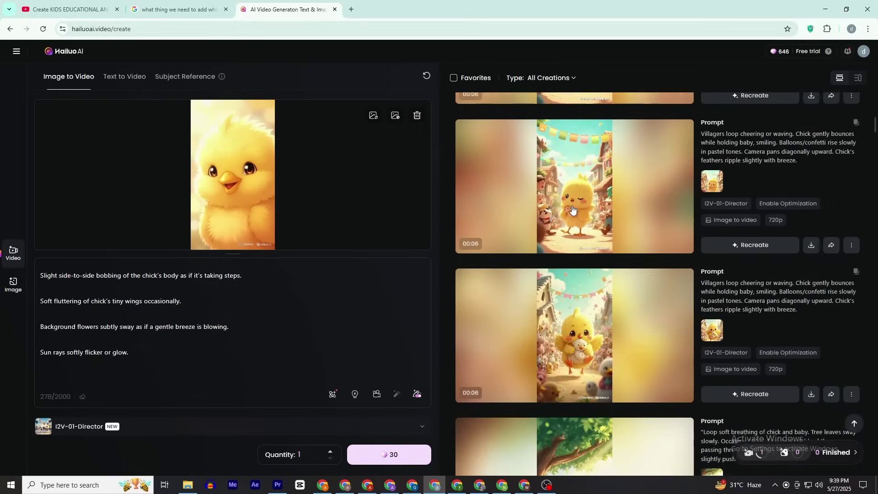
scroll(572, 209, "down", 10)
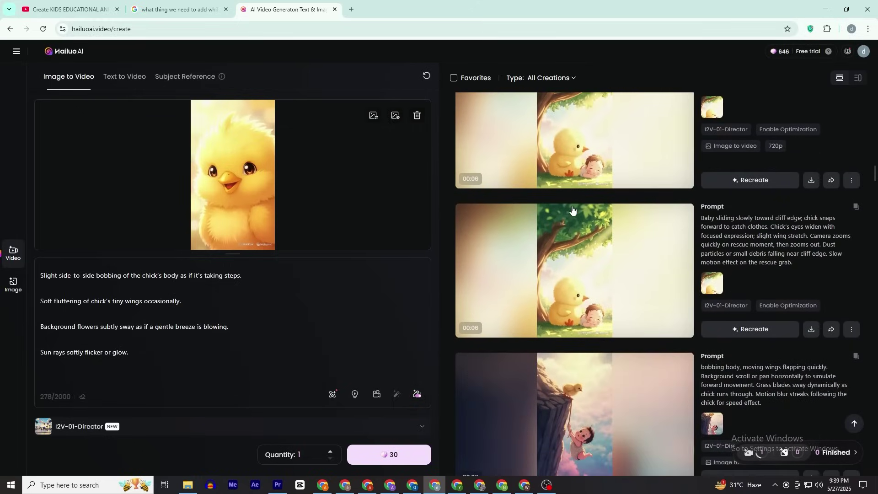
left_click(571, 203)
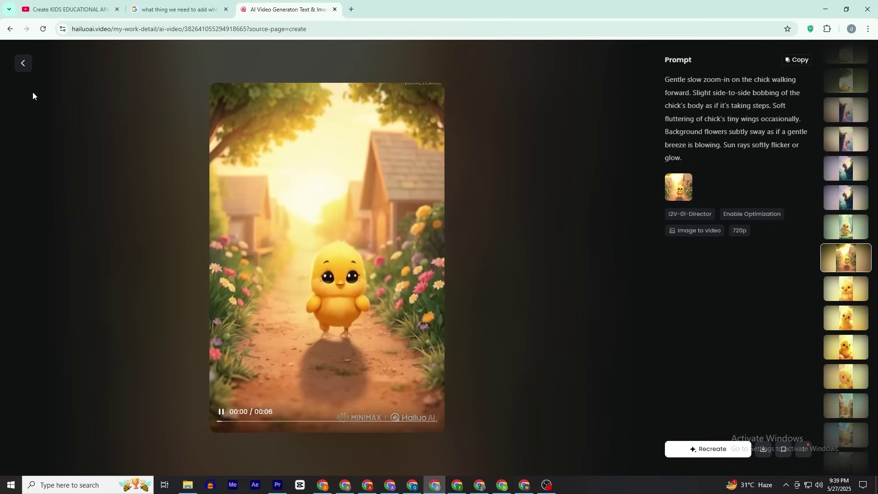
left_click(27, 65)
scroll(511, 347, "up", 10)
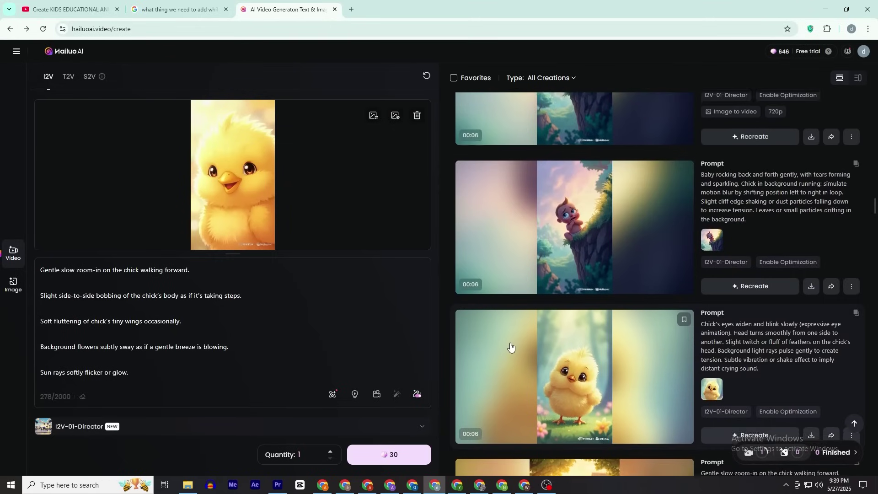
scroll(513, 348, "up", 5)
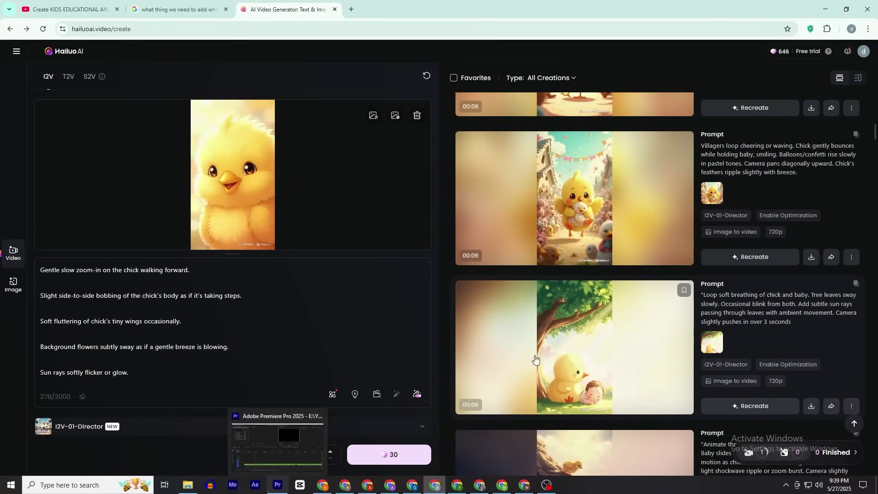
scroll(623, 323, "up", 7)
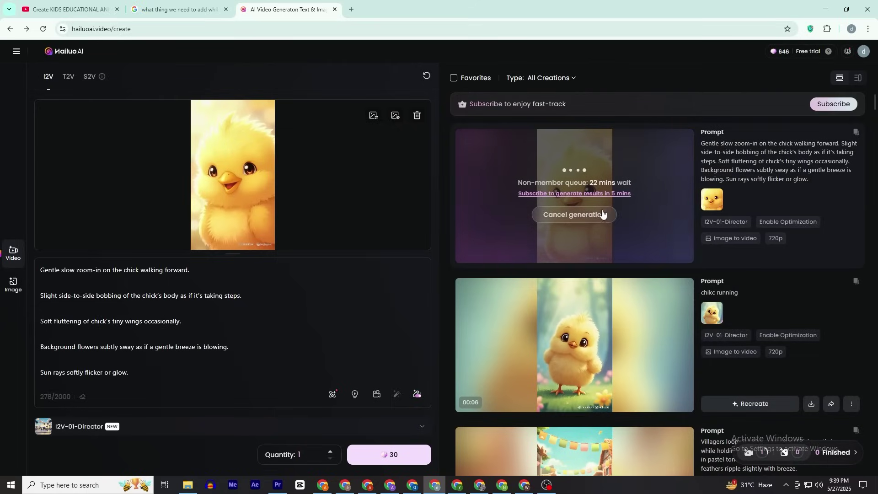
Replace the Hailuo video prompt with the five Scene 2 animation lines copied from ChatGPT
key("alt+Tab")
left_click_drag(352, 172, 570, 249)
key("ctrl+c")
left_click(428, 485)
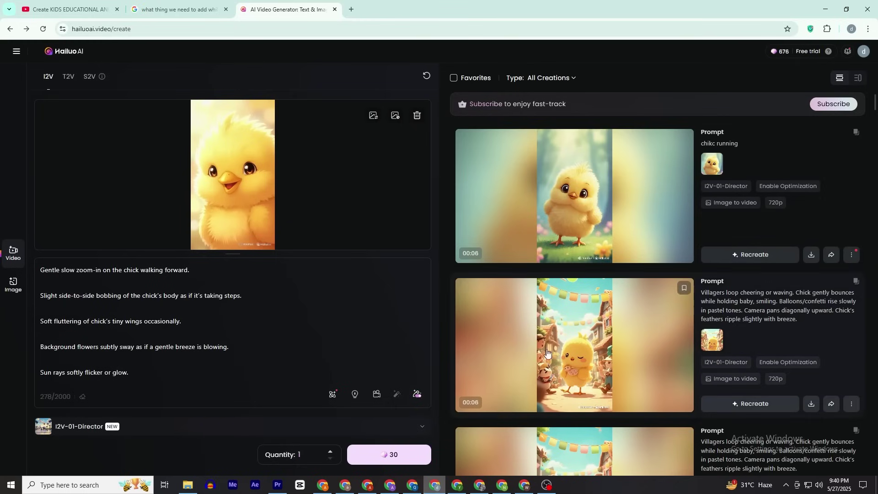
left_click(204, 378)
key("ctrl+a")
key("ctrl+v")
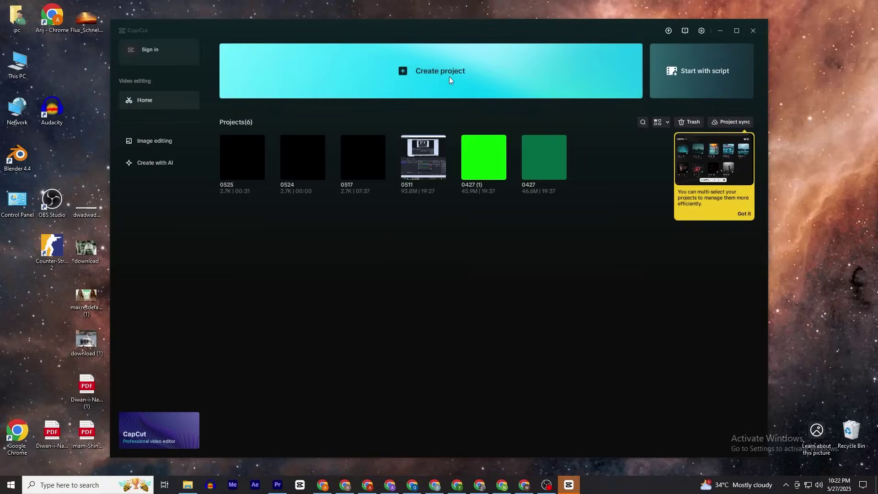
Create a new empty CapCut project from the home screen, which opens as 0527
left_click(418, 72)
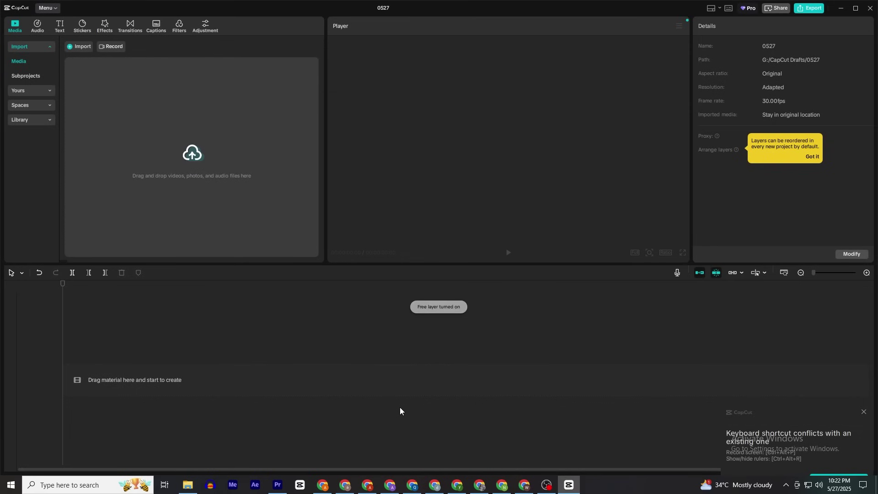
Import the nine chick video clips into the project's media
key("ctrl+i")
left_click(247, 87, "shift")
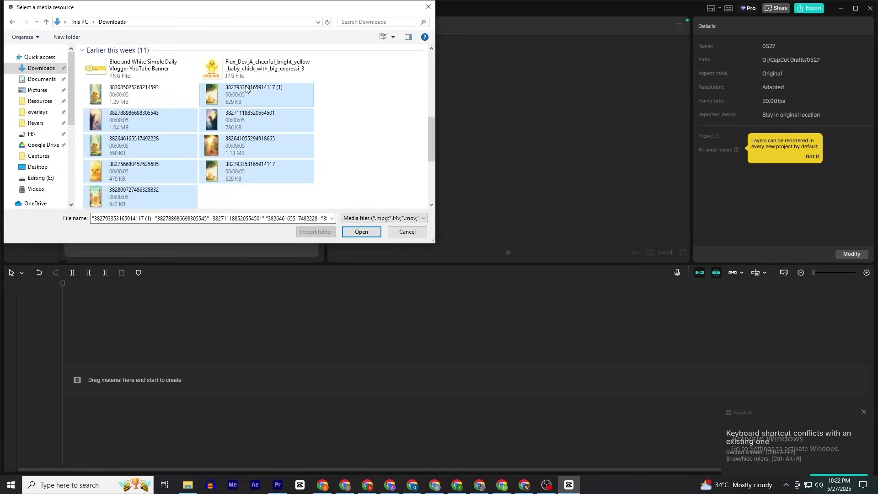
left_click(170, 94, "ctrl")
left_click(354, 232)
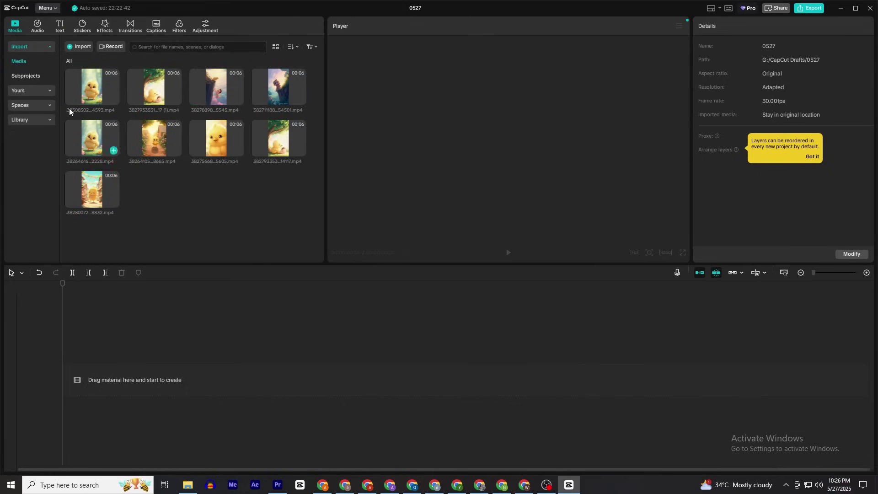
Lay the walking chick clip and three more chick clips end to end on the timeline
left_click_drag(156, 138, 73, 385)
left_click_drag(92, 87, 276, 394)
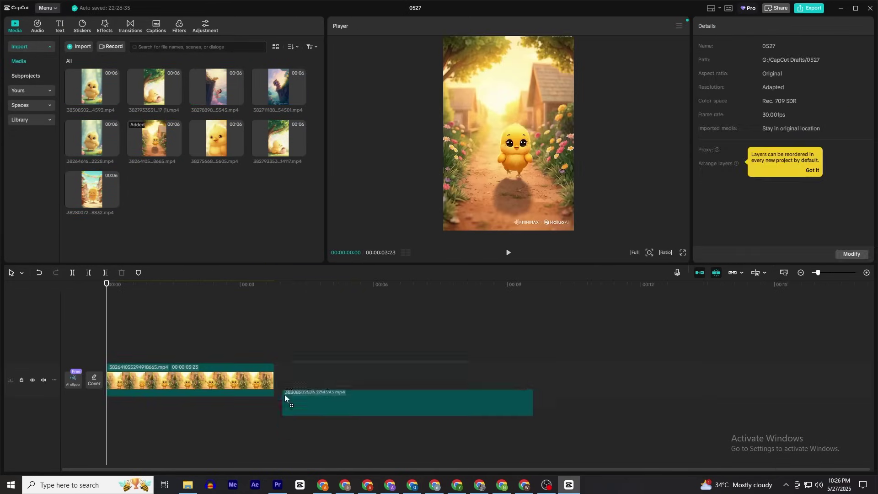
left_click_drag(278, 87, 489, 380)
left_click_drag(215, 87, 549, 382)
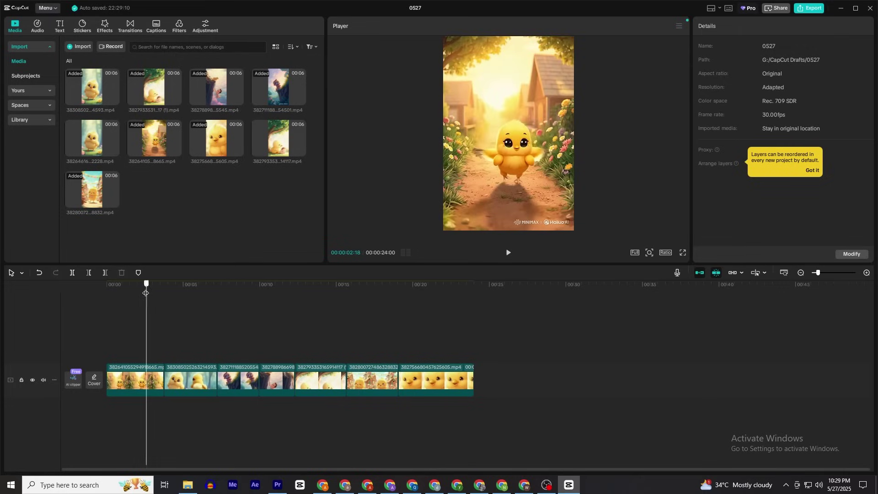
Search the transitions for 'dissolve' and download the Blanch transition
left_click(139, 374)
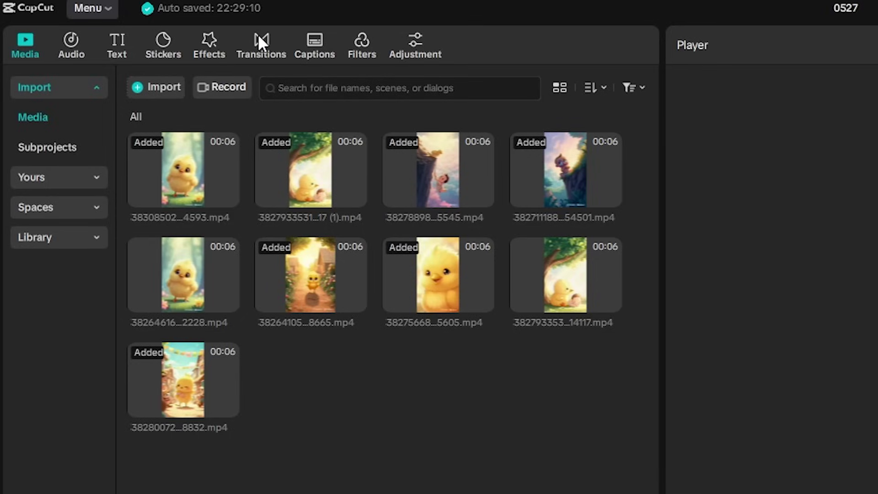
left_click(259, 38)
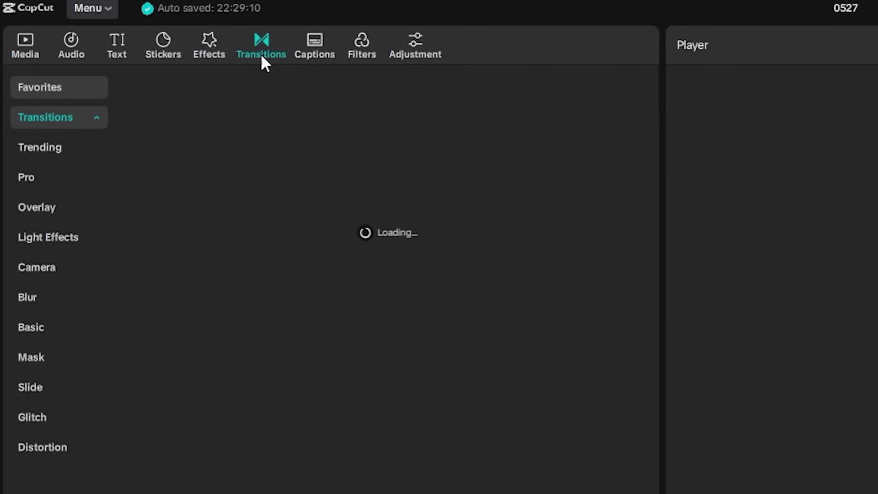
left_click(319, 90)
type("dissolvew")
key("Return")
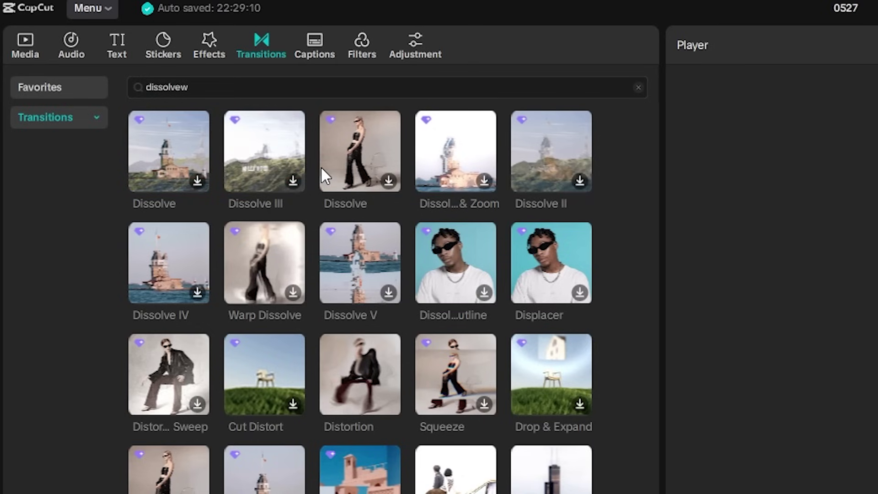
scroll(320, 166, "down", 2)
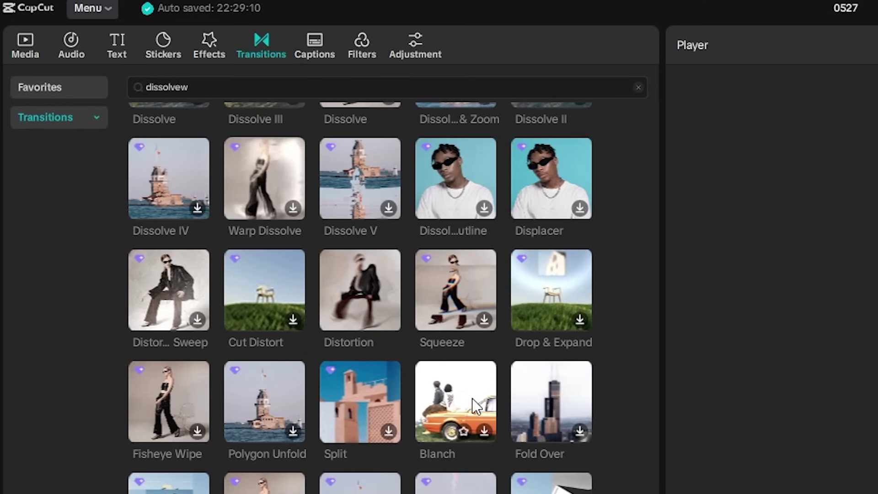
left_click(473, 400)
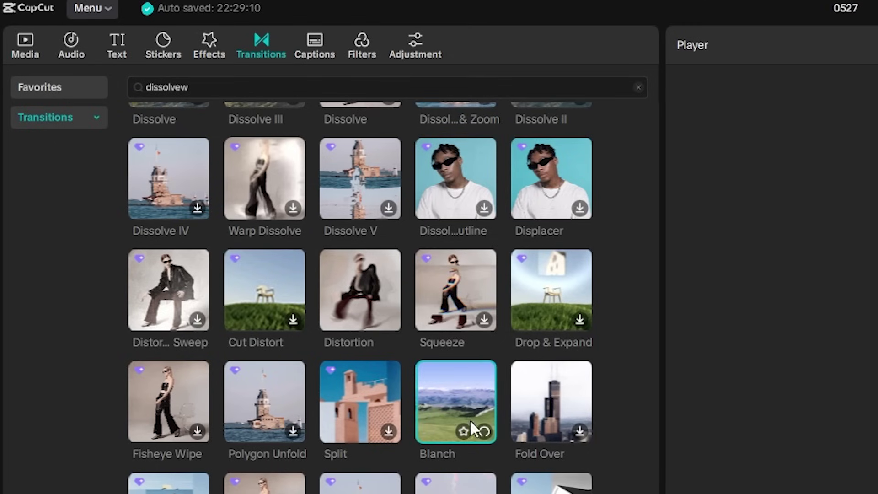
Place Blanch at the clip joins and Fold Over between clips two and three, accepting duplicate frames
left_click_drag(462, 400, 173, 411)
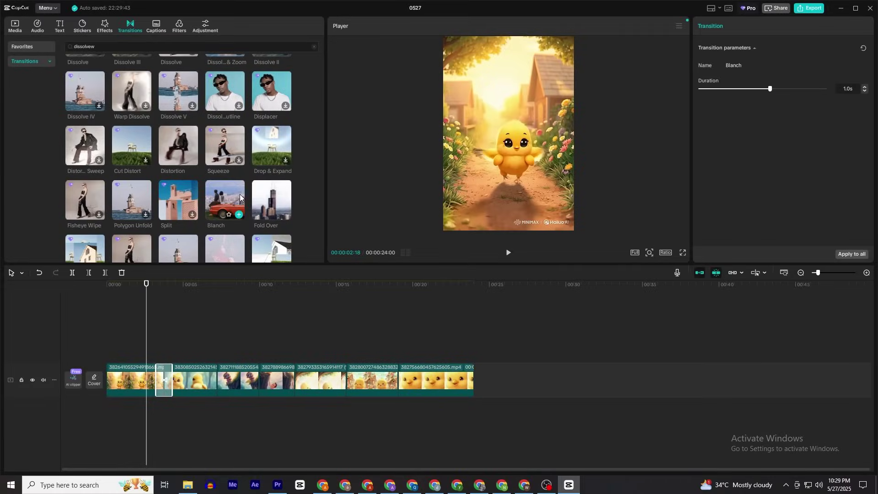
left_click_drag(212, 379, 210, 381)
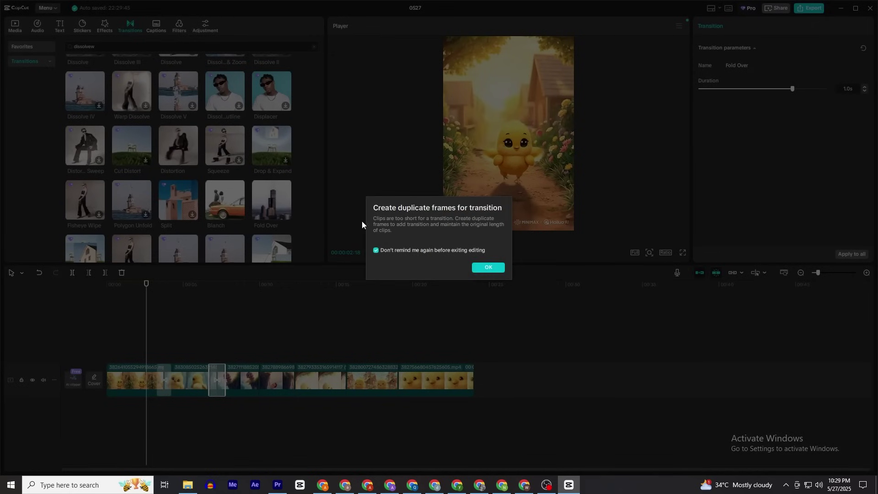
left_click(479, 268)
left_click_drag(225, 199, 299, 332)
left_click_drag(289, 379, 294, 379)
left_click_drag(225, 200, 390, 379)
left_click_drag(215, 202, 449, 328)
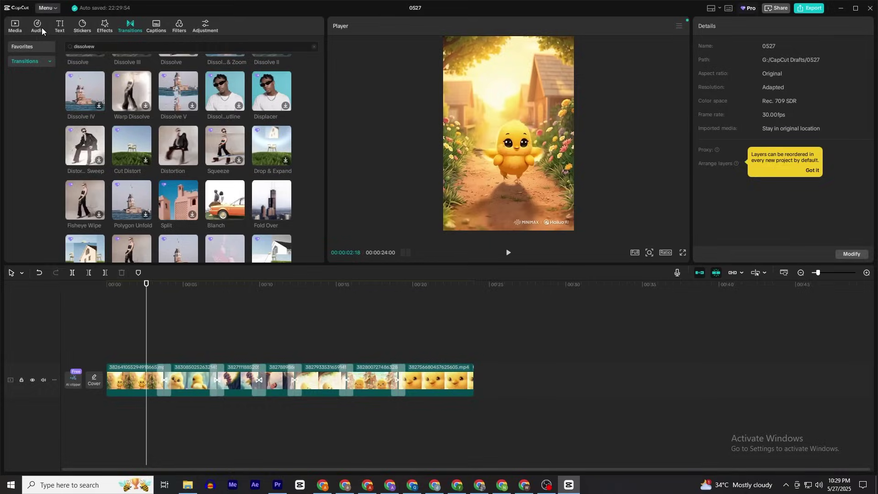
Search the trending sound effects for 'chicken'
left_click(41, 29)
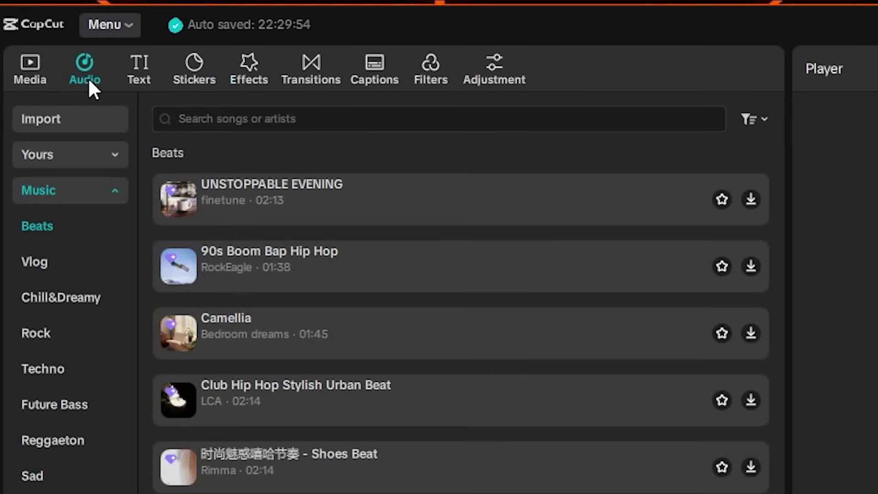
left_click(45, 190)
left_click(36, 226)
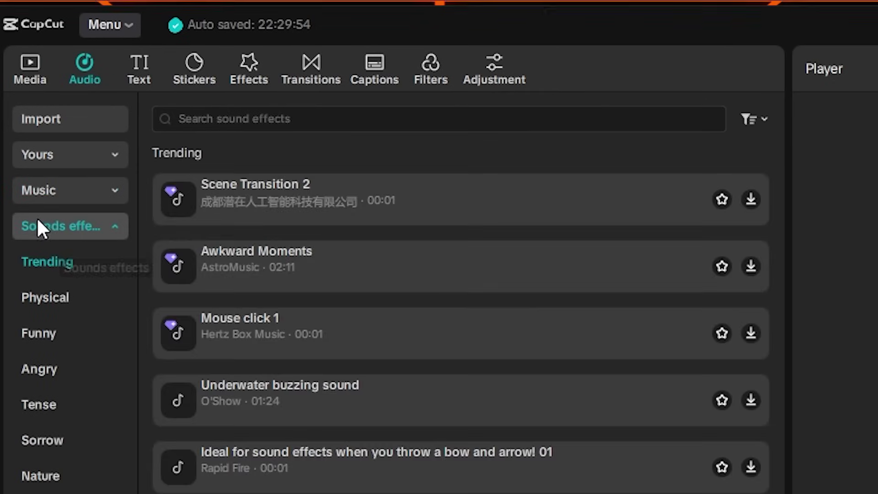
left_click(299, 119)
type("chicken")
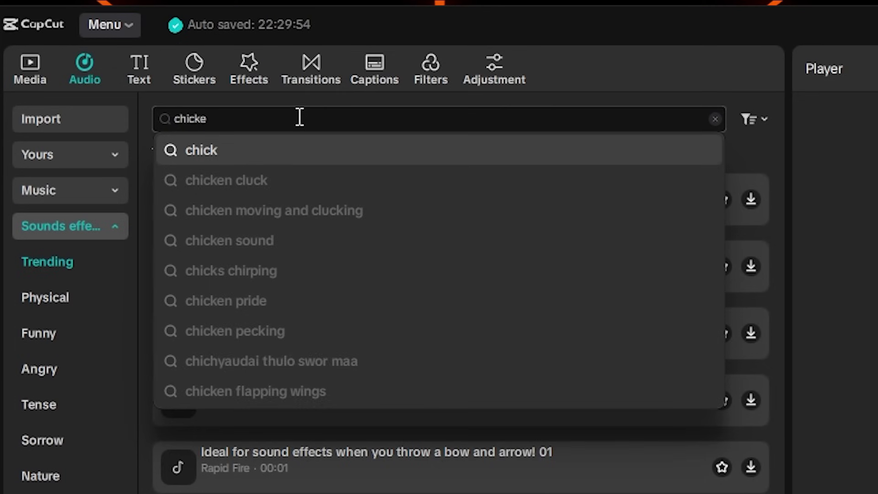
key("Return")
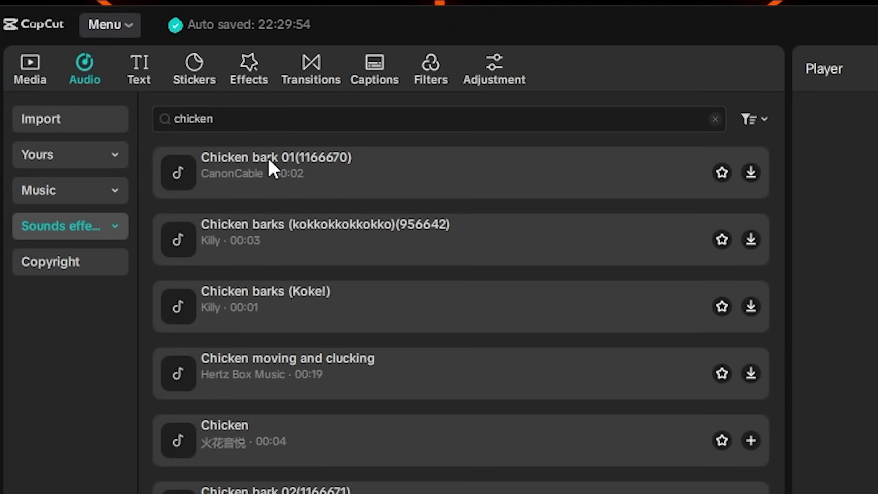
Place Chicken bark 01 near the start, then add more copies later around 00:12 and 00:22
left_click_drag(220, 164, 287, 493)
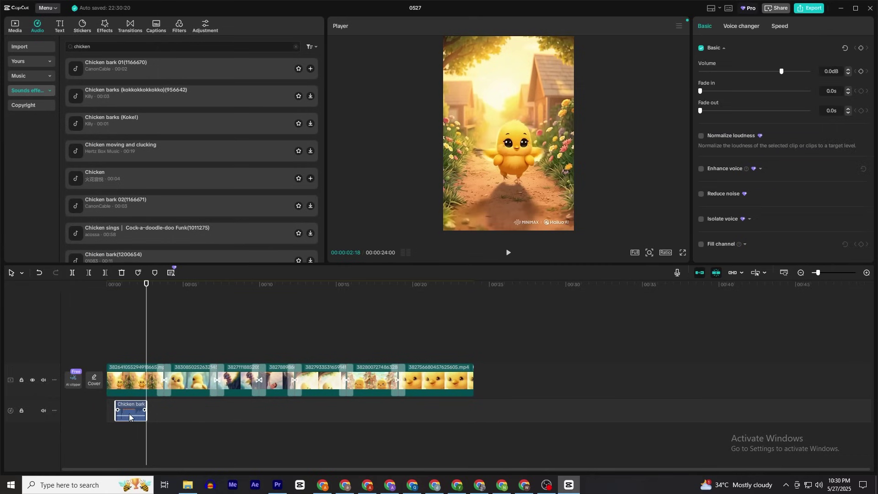
left_click_drag(144, 429, 174, 430)
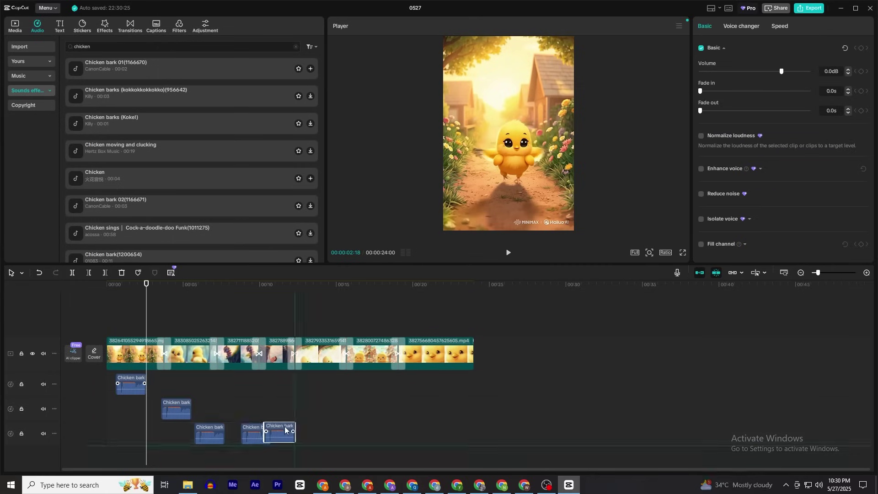
left_click_drag(288, 428, 432, 432)
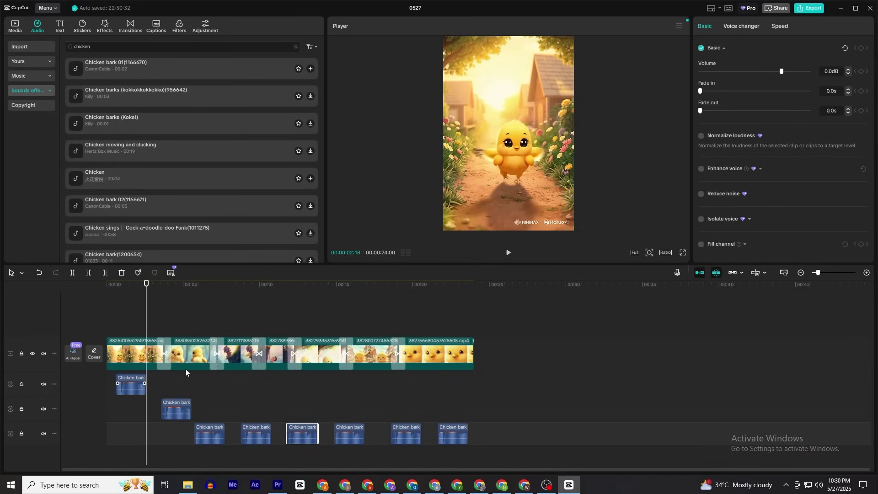
left_click(102, 46)
Add the baby crying (infant) sound from a 'crying baby' search, shorten it, and copy it further along
type("crying")
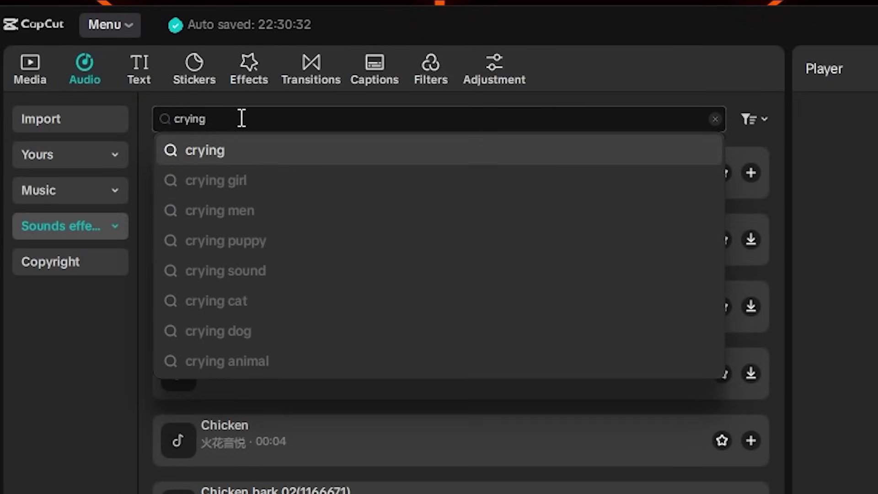
type(" baby")
key("Return")
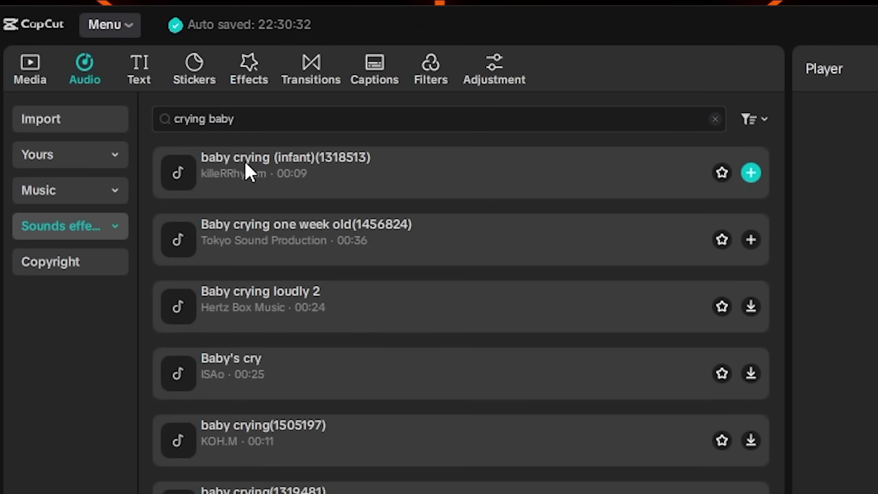
left_click(244, 161)
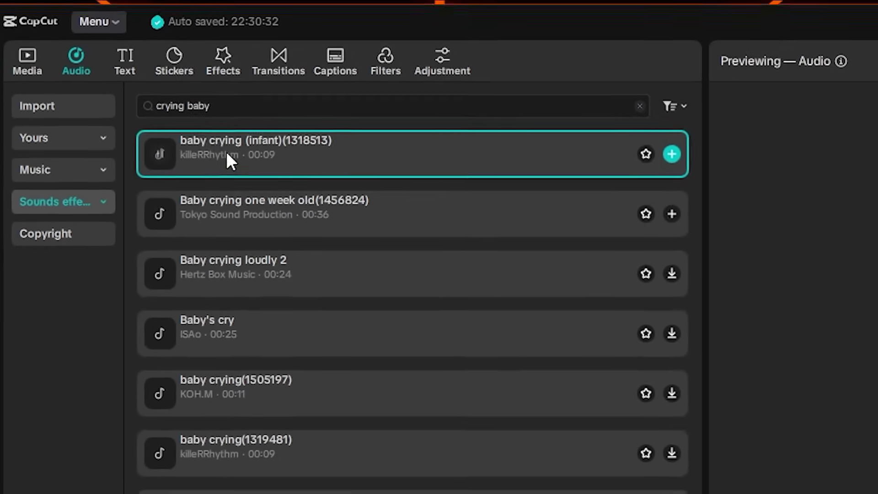
left_click_drag(157, 128, 127, 396)
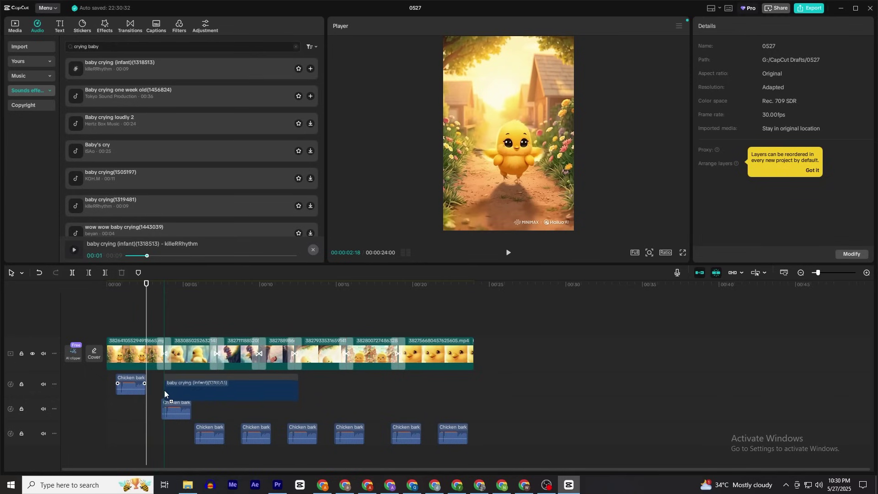
left_click_drag(165, 391, 165, 391)
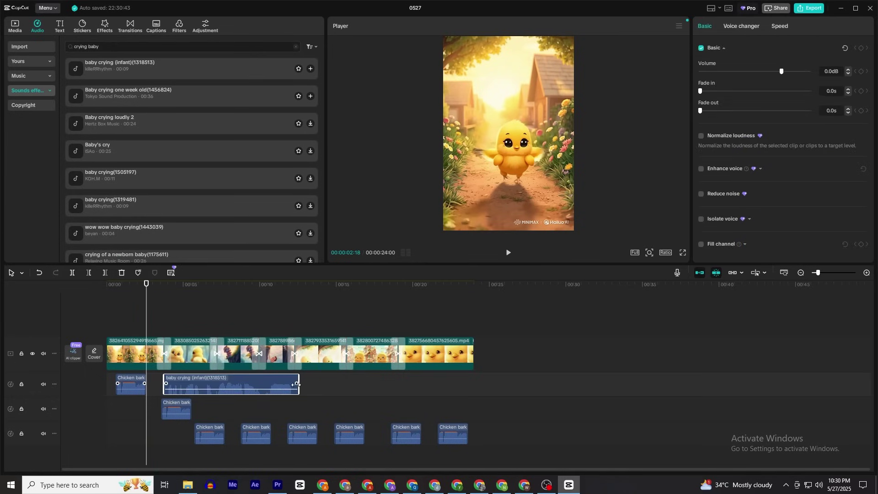
left_click_drag(299, 379, 198, 378)
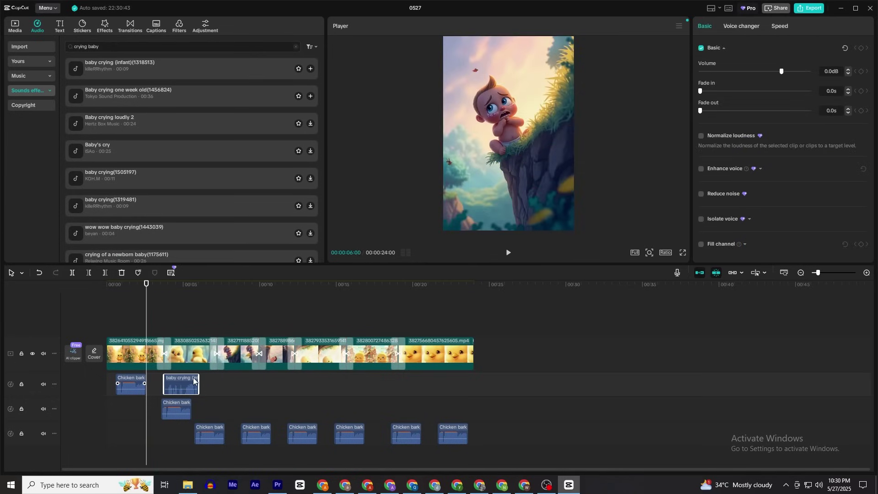
left_click_drag(191, 381, 279, 404)
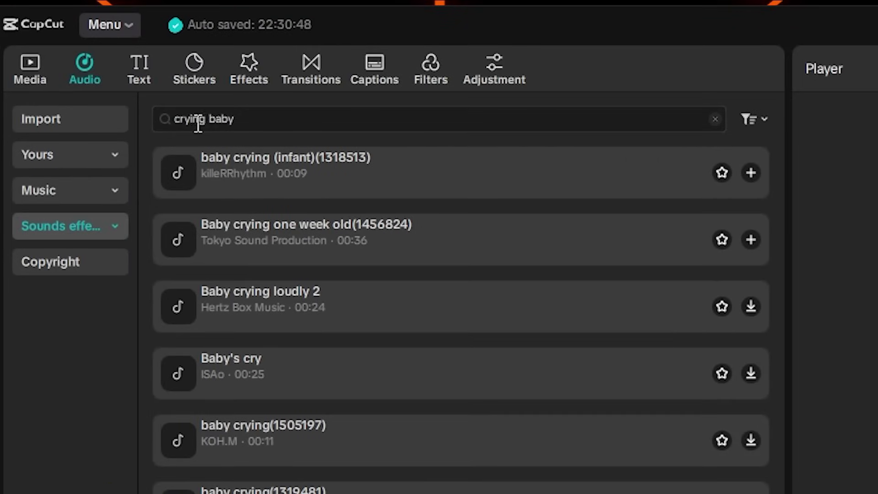
Search 'happy baby' and place baby's laughter 01 near 00:13 plus a copy on new tracks
double_click(81, 46)
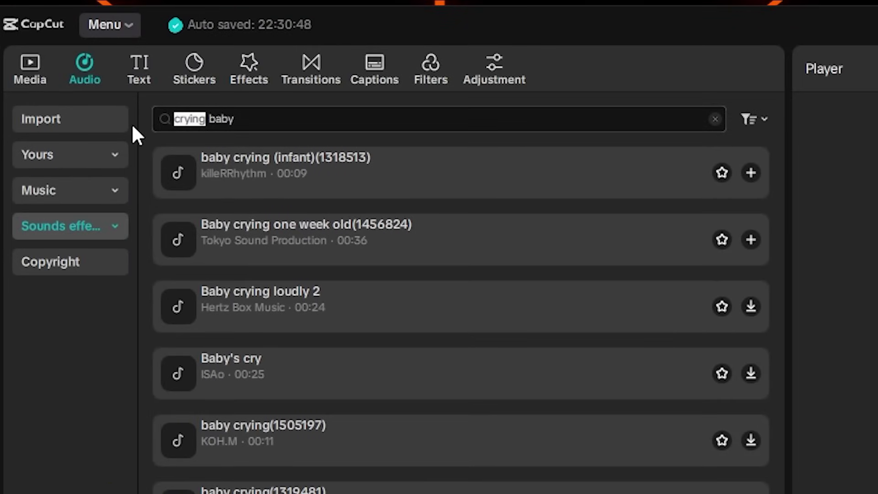
type("happ bab")
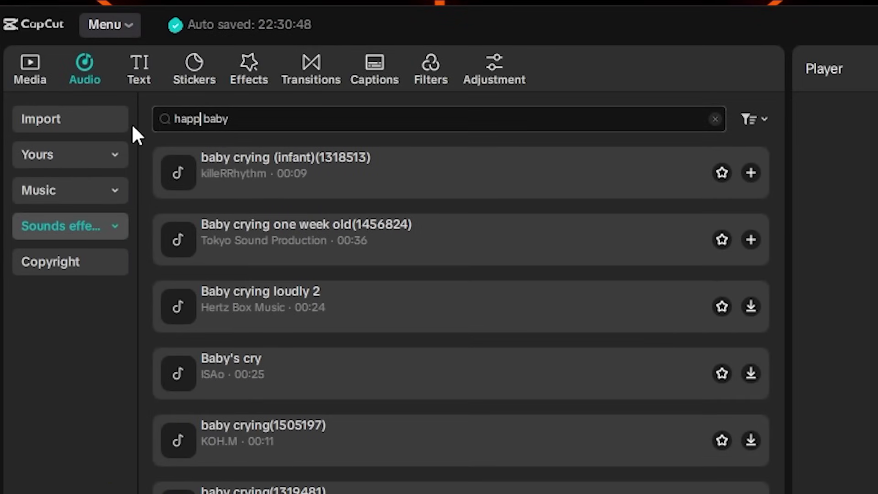
type("y")
key("Return")
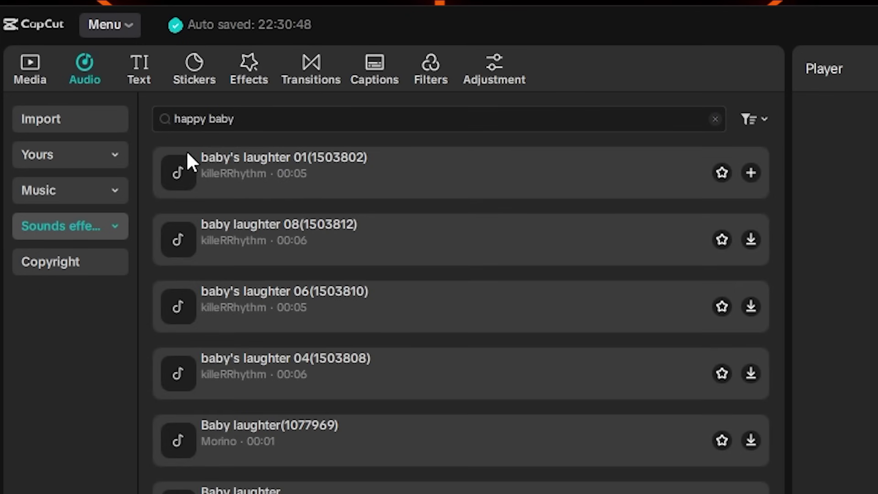
left_click_drag(213, 152, 778, 493)
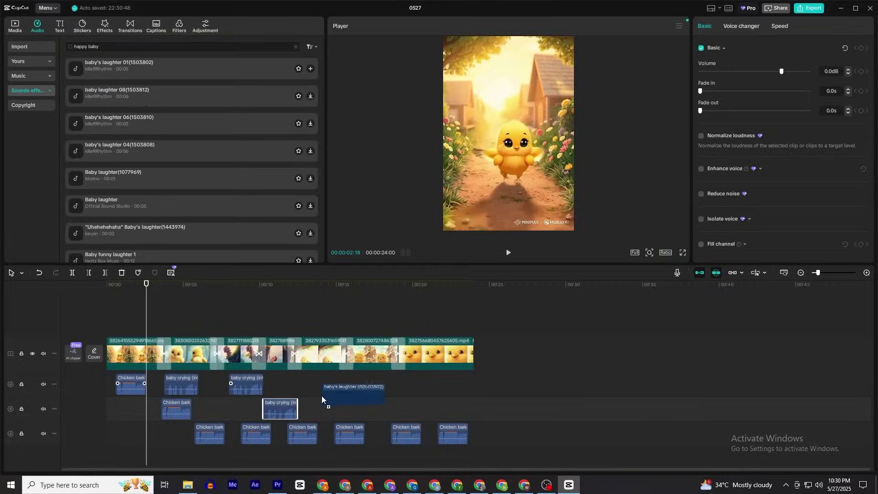
left_click_drag(322, 396, 303, 396)
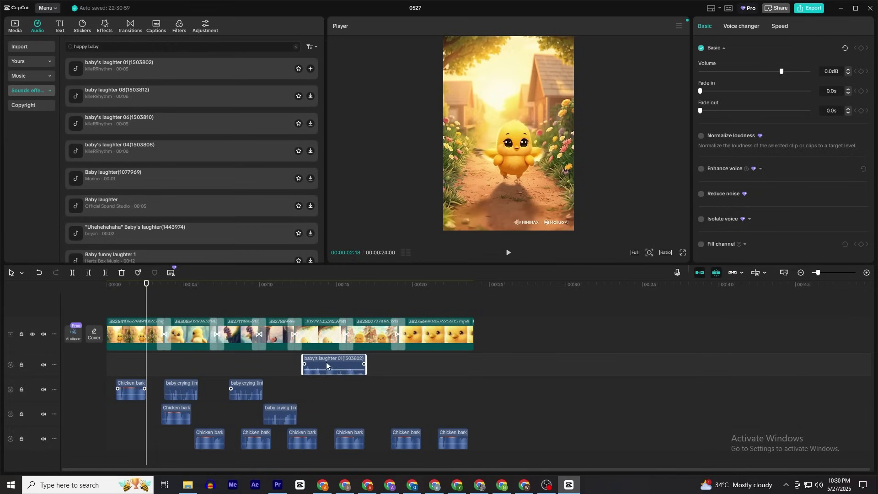
left_click_drag(327, 361, 460, 415)
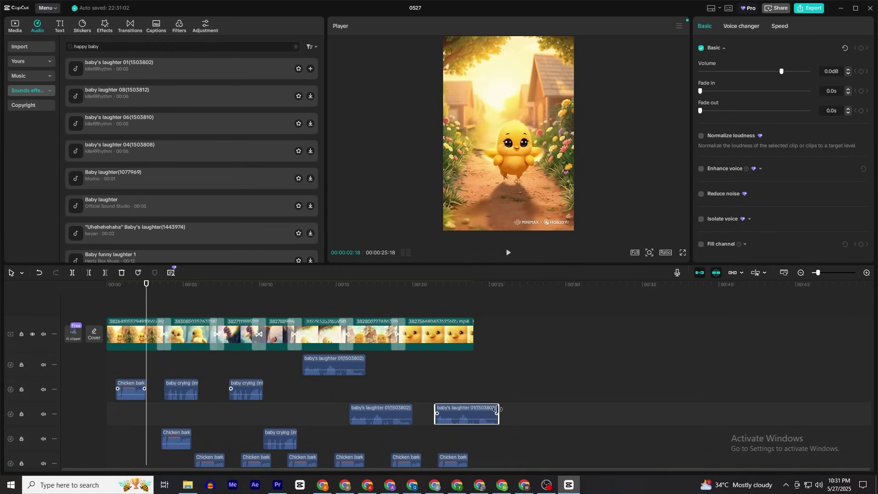
Add a shortened Cheering and applause sound from a 'crowd cheering' search; move a Chicken bark clip up
type("crowd cheering")
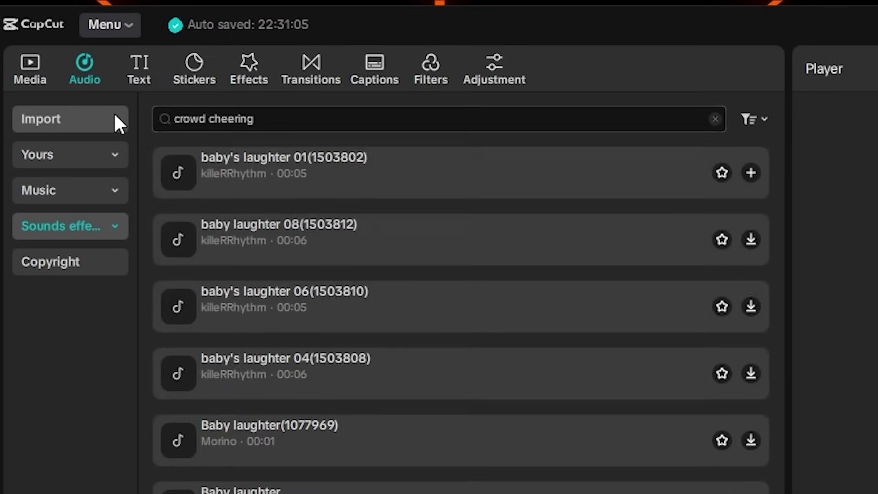
key("Return")
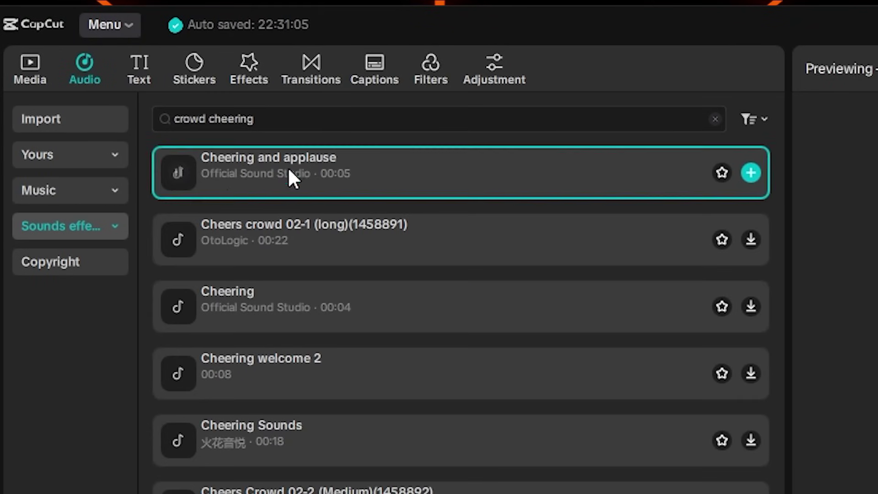
left_click(287, 170)
left_click_drag(212, 126, 344, 389)
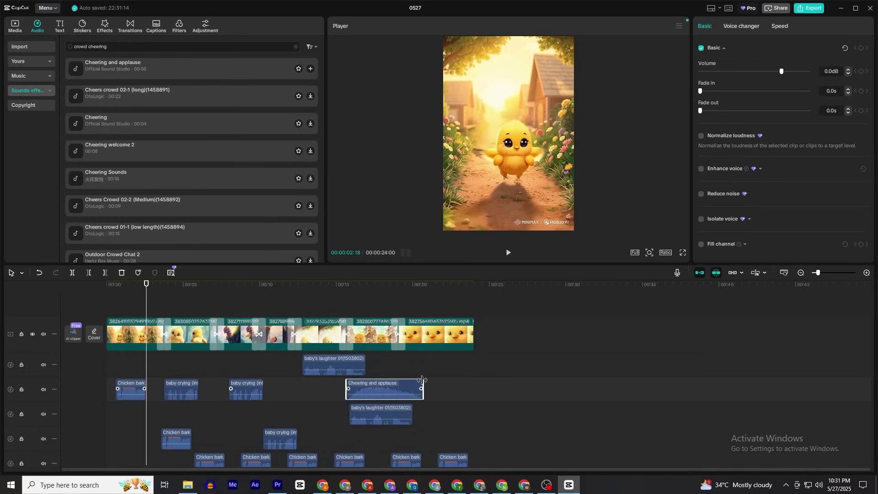
left_click_drag(421, 385, 398, 375)
scroll(459, 375, "down", 1)
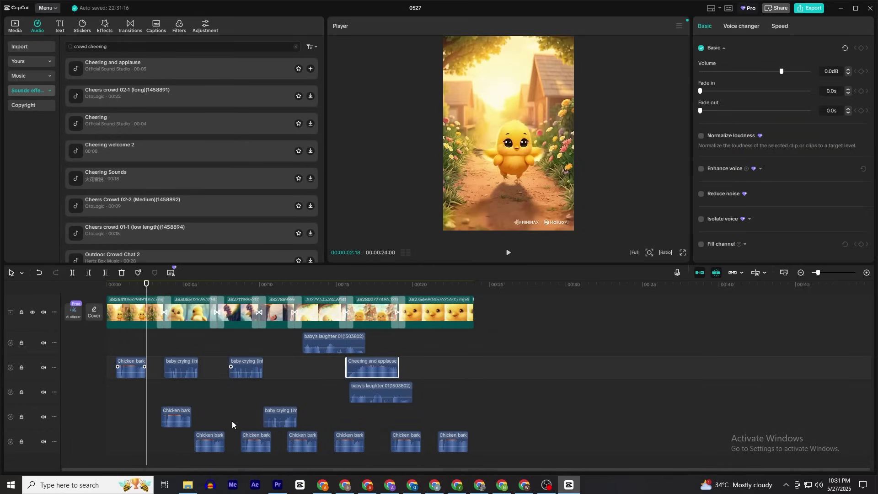
left_click_drag(179, 415, 178, 399)
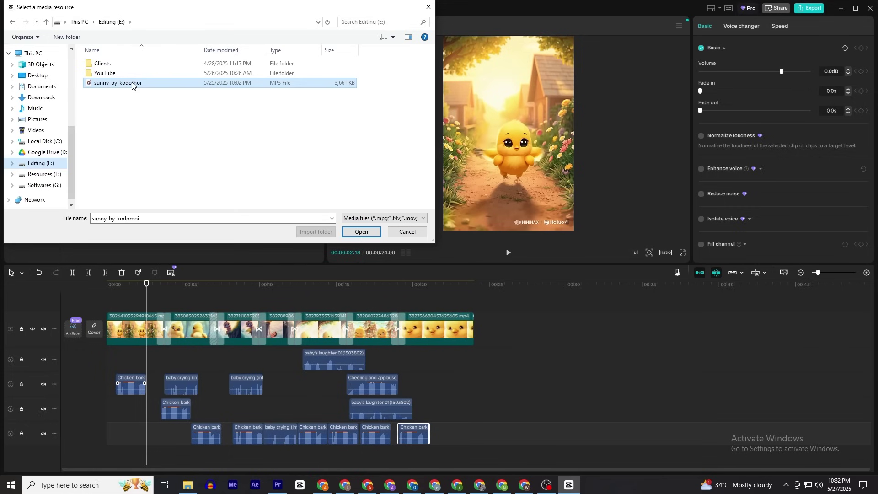
Put sunny-by-kodomoi.mp3 on a new bottom track at -11.6dB, trimmed to end with the video
left_click(361, 232)
left_click_drag(154, 191, 112, 453)
left_click_drag(449, 449, 457, 455)
key("b")
left_click(473, 441)
key("a")
key("Delete")
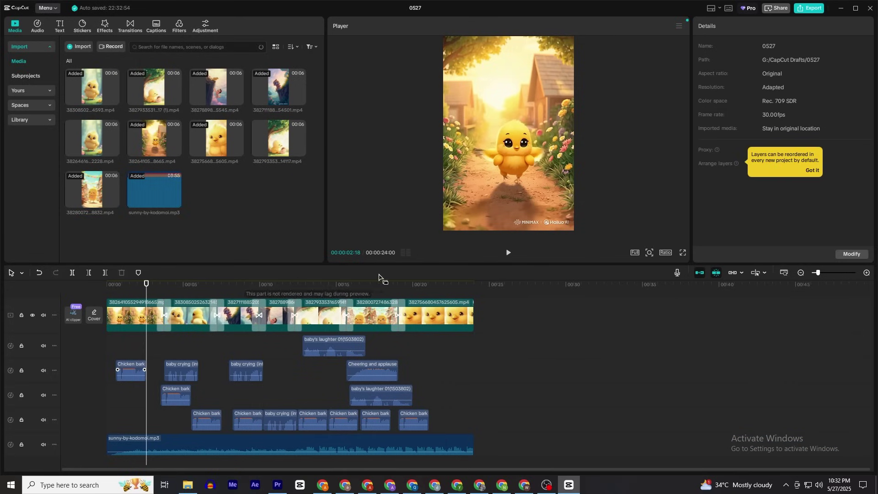
left_click(534, 152)
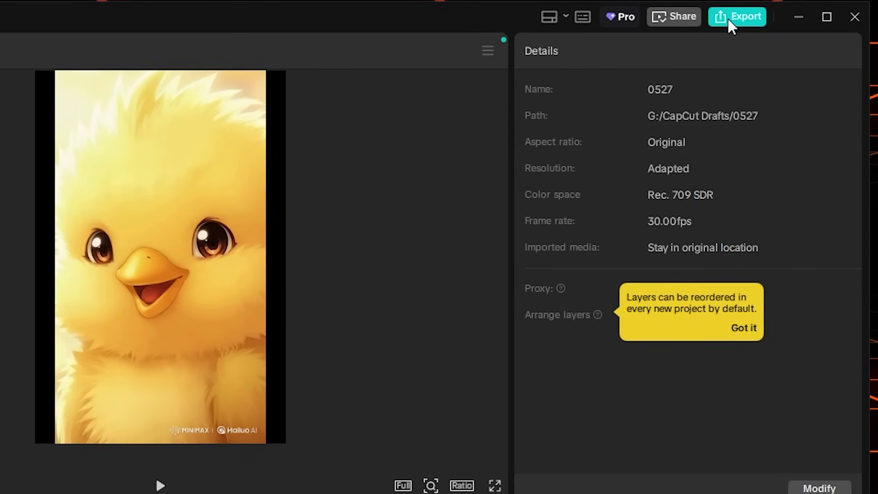
Name the 1080P MP4 export 'Chick 1' in the export settings
left_click(727, 18)
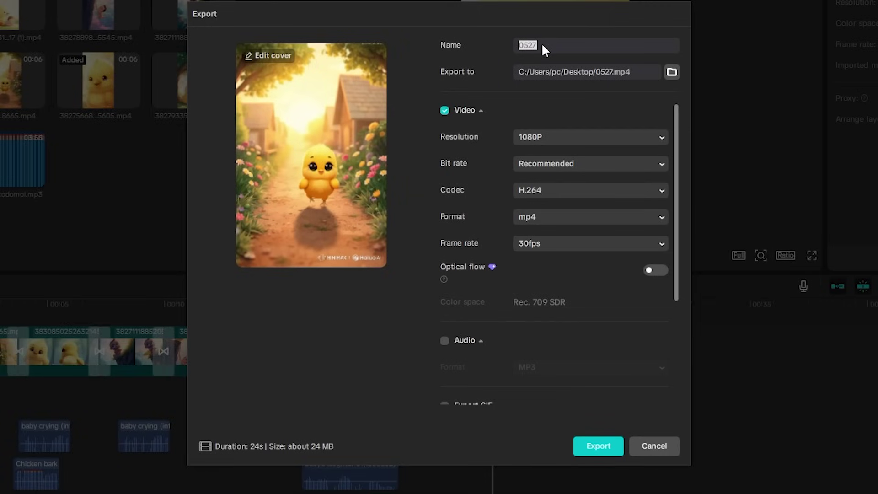
type("Chick 1")
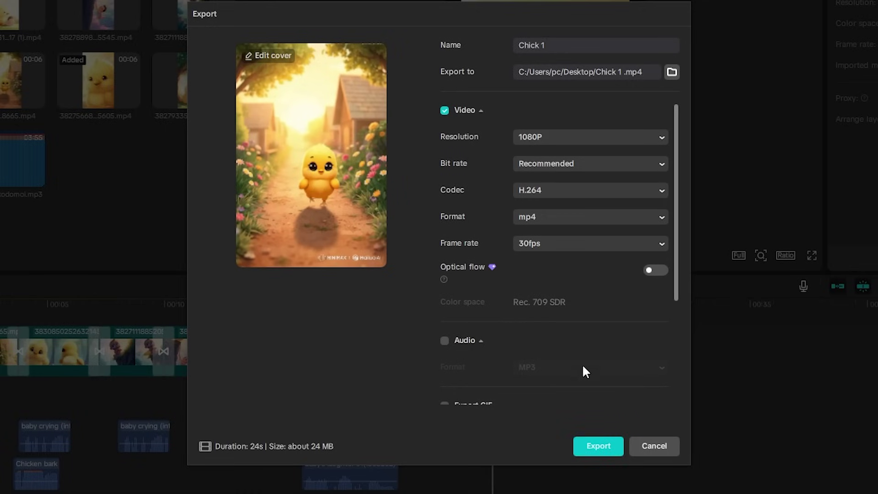
left_click(597, 446)
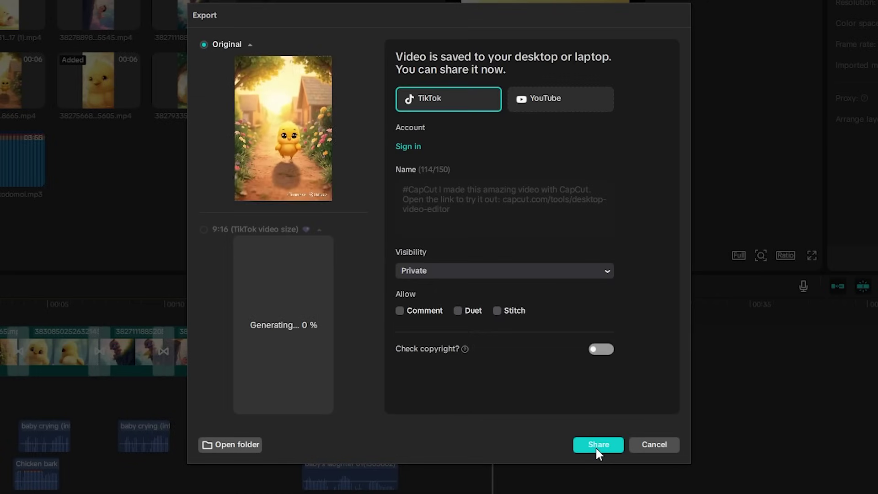